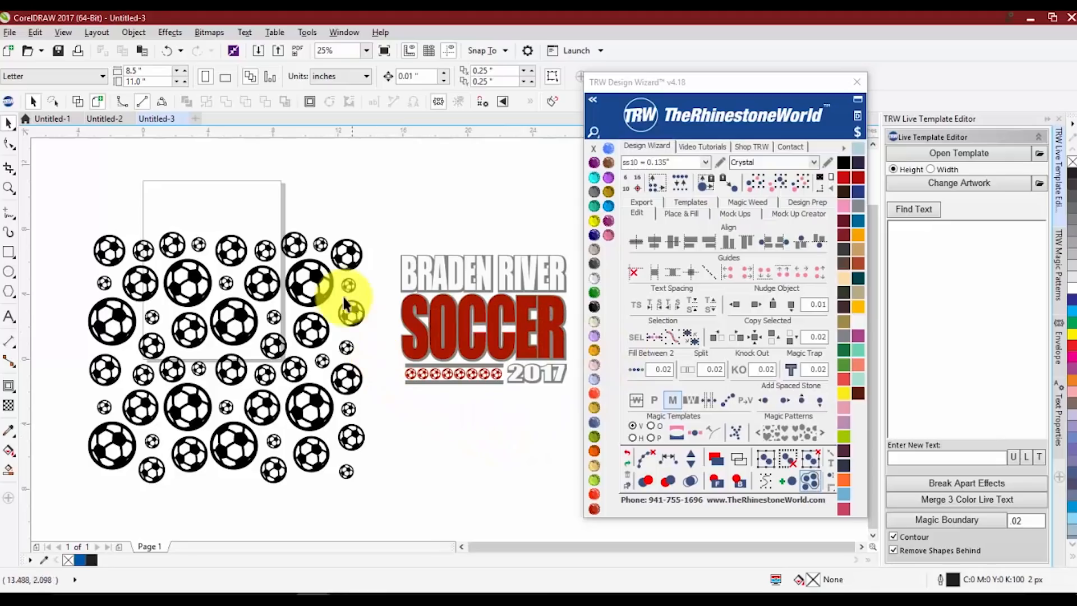
click(318, 278)
right_click(316, 275)
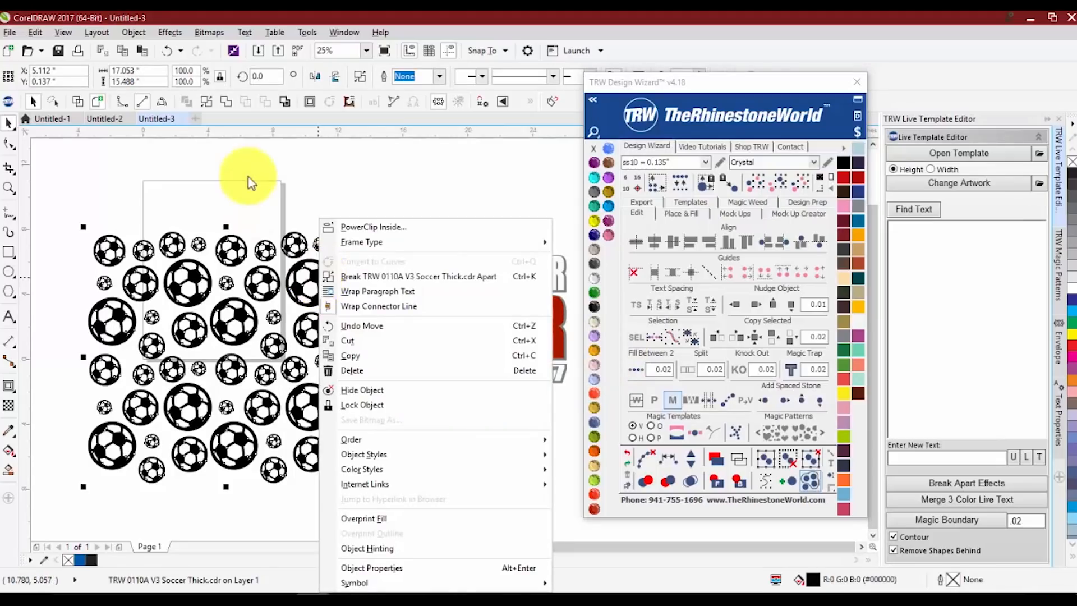
key(Escape)
mouse_move(315, 275)
mouse_down()
mouse_move(311, 218)
mouse_move(314, 273)
mouse_up()
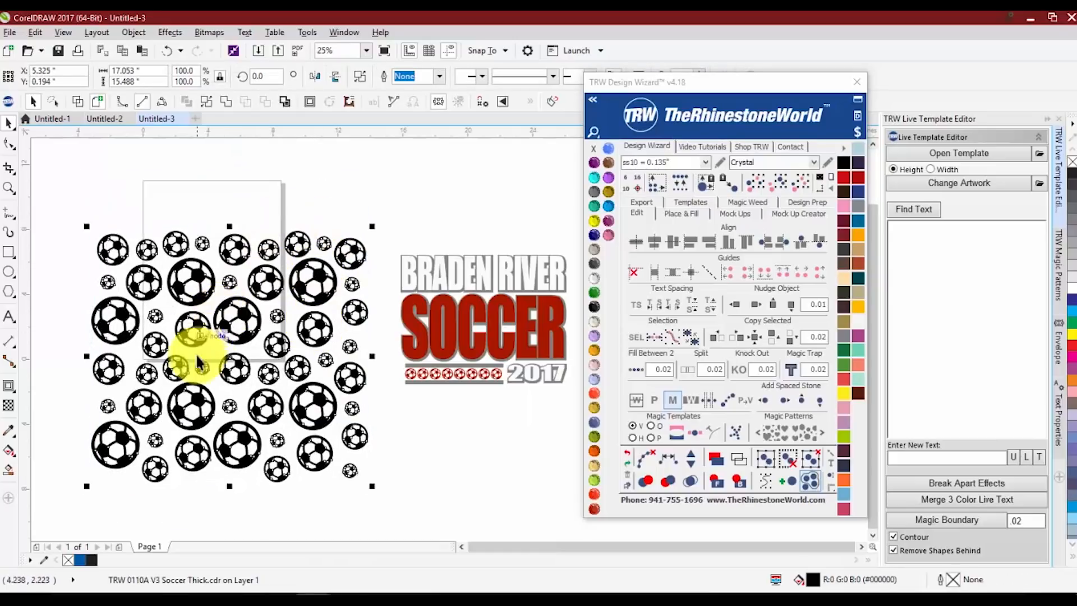
click(324, 493)
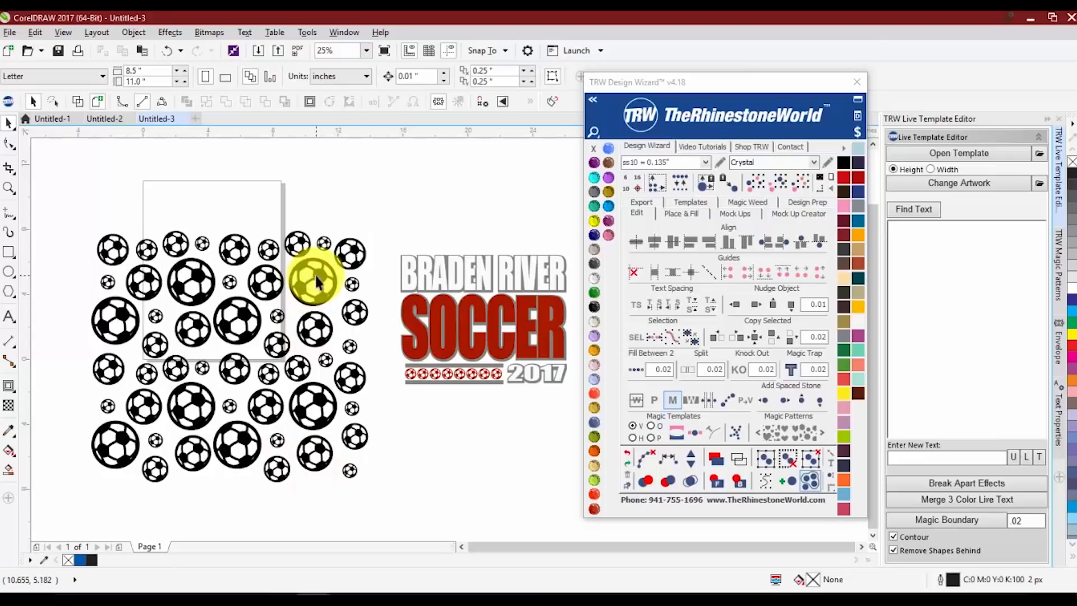
drag(420, 280, 421, 270)
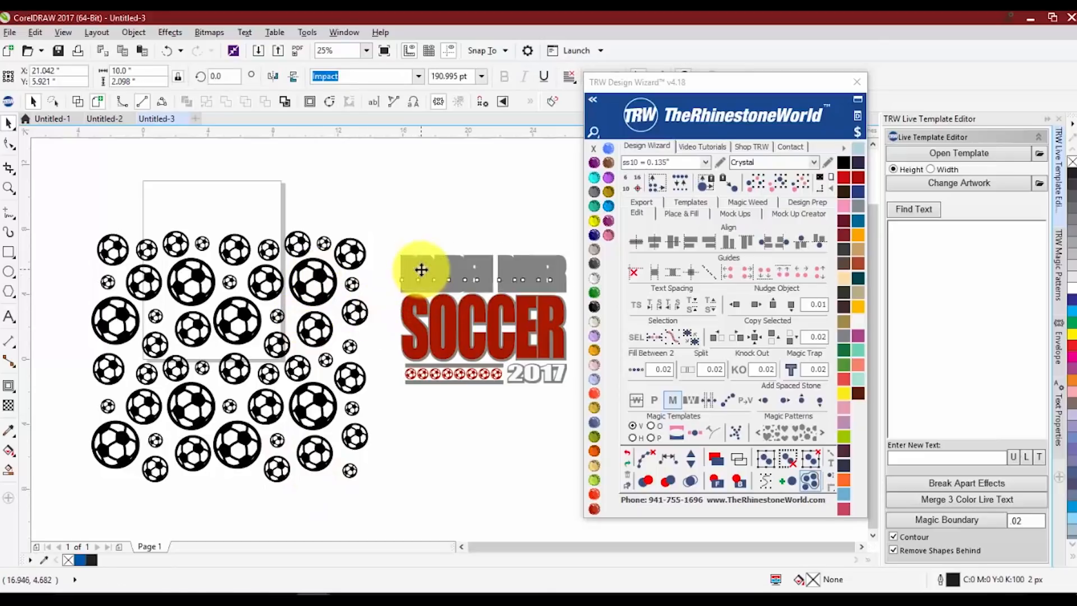
drag(441, 315, 467, 342)
key(ctrl+z)
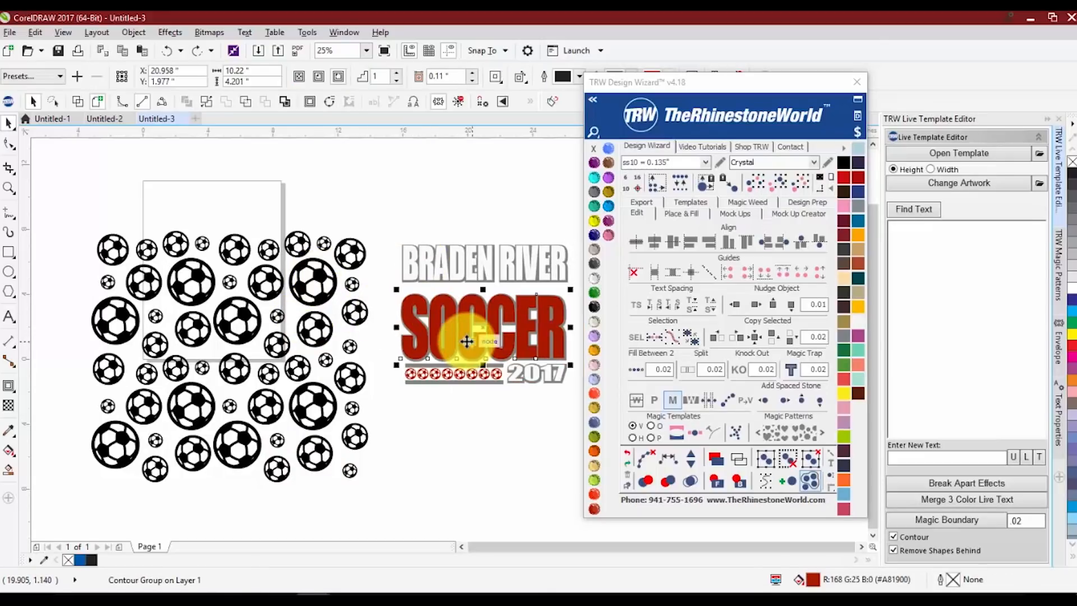
key(ctrl+z)
click(465, 425)
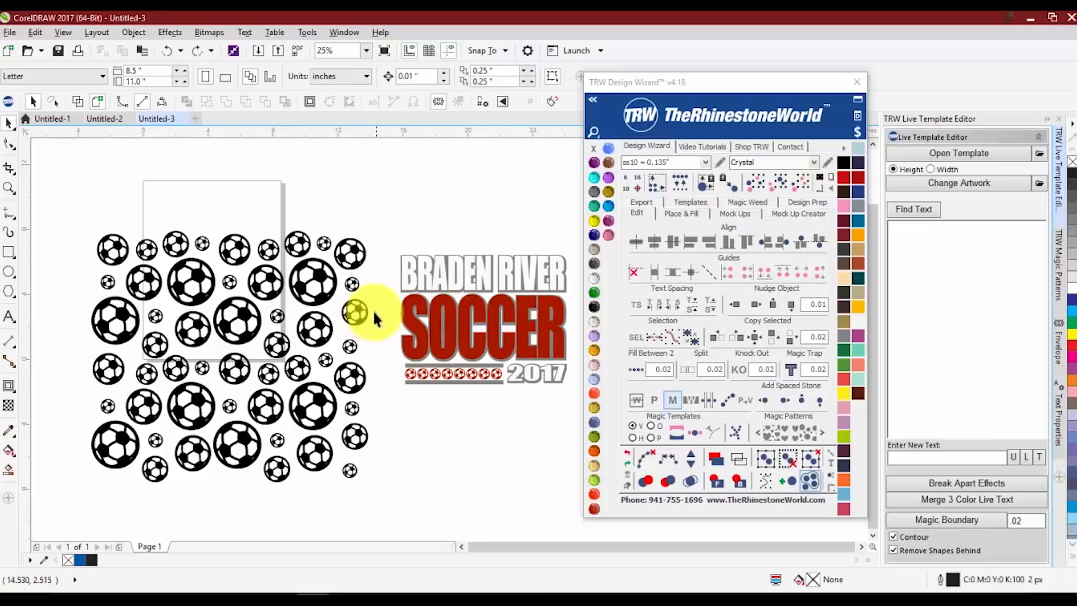
PowerClip the soccer ball pattern inside the red SOCCER text
click(353, 248)
right_click(358, 220)
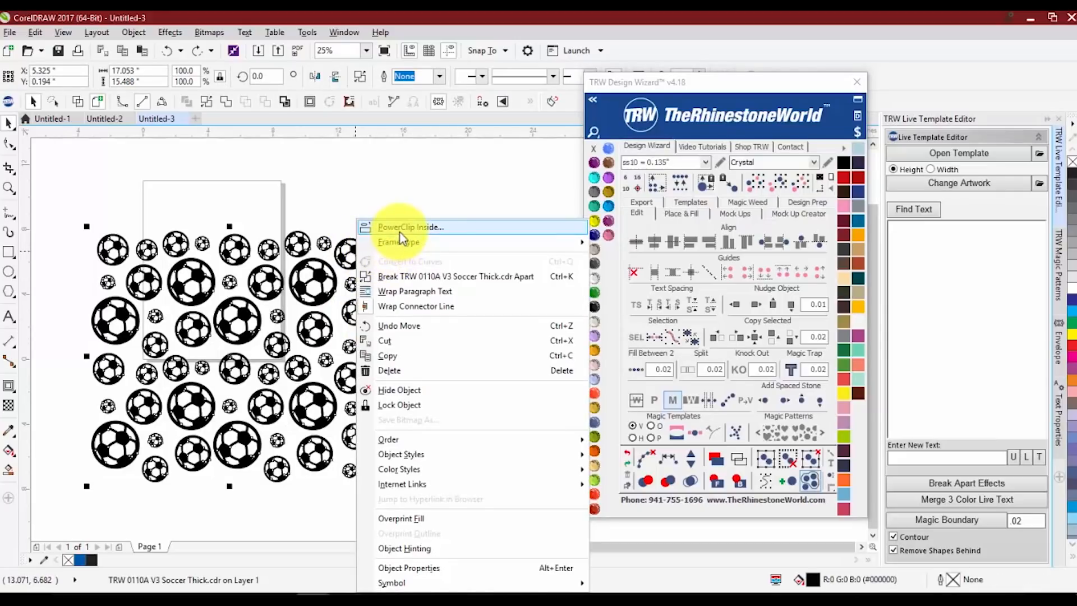
click(428, 229)
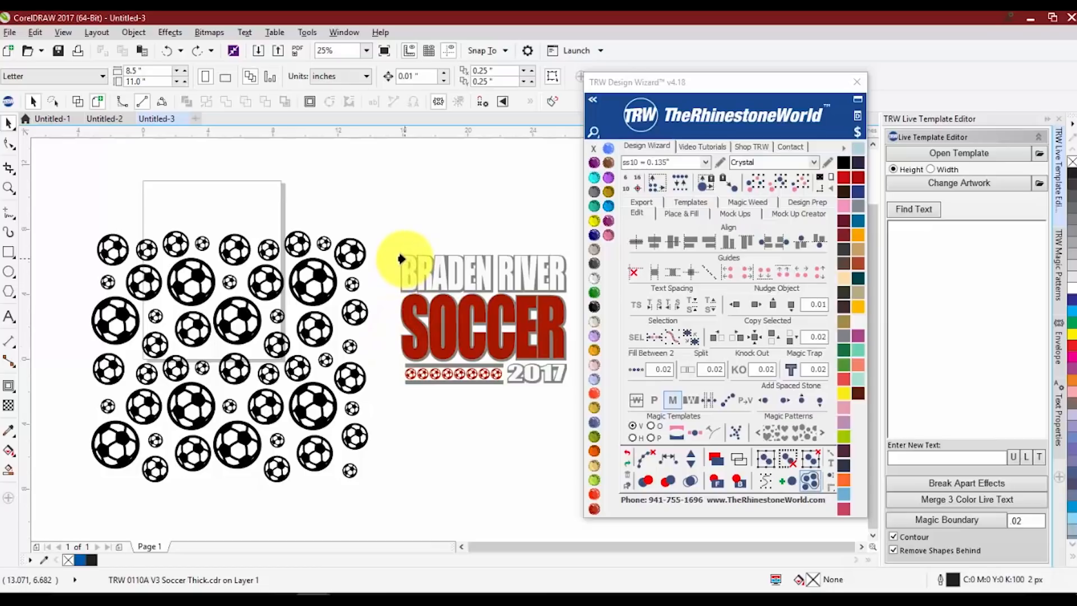
click(447, 314)
click(276, 338)
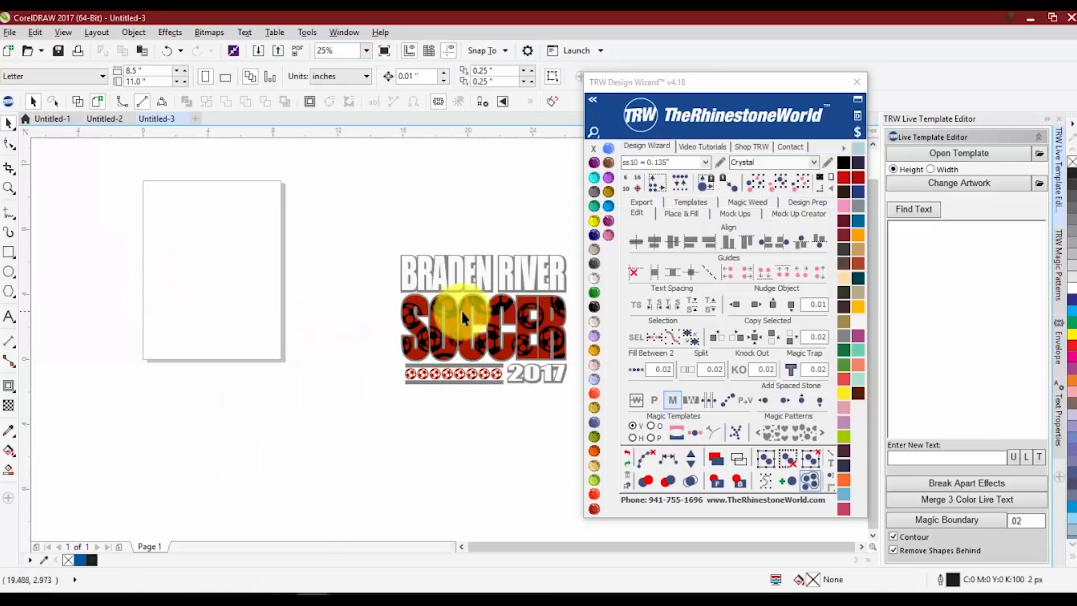
Open the PowerClip contents of the SOCCER text for editing
scroll(254, 399, down, 1)
scroll(322, 368, up, 1)
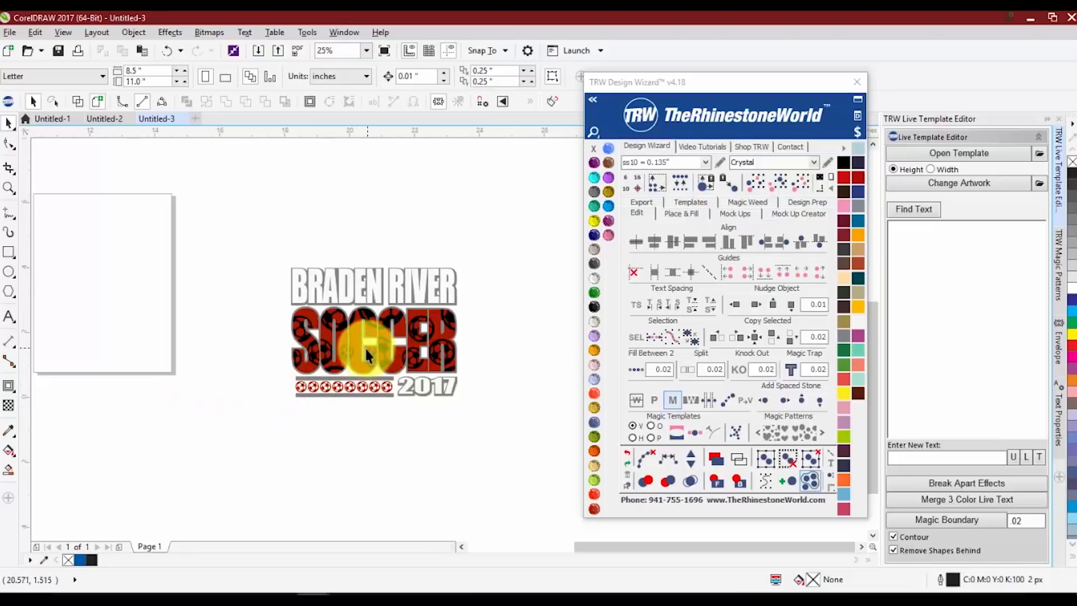
scroll(348, 353, up, 1)
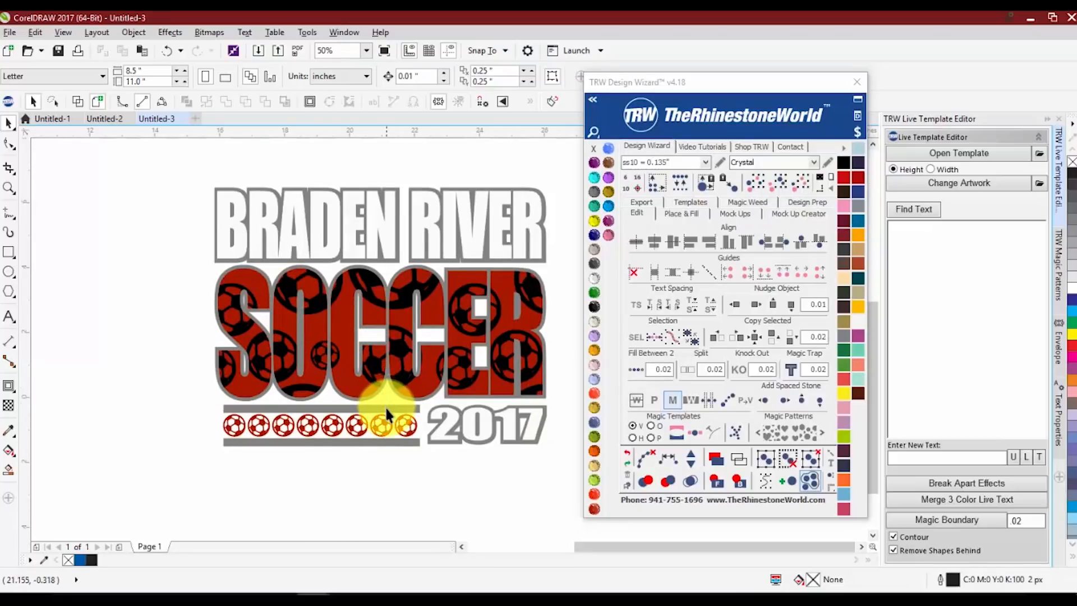
click(360, 376)
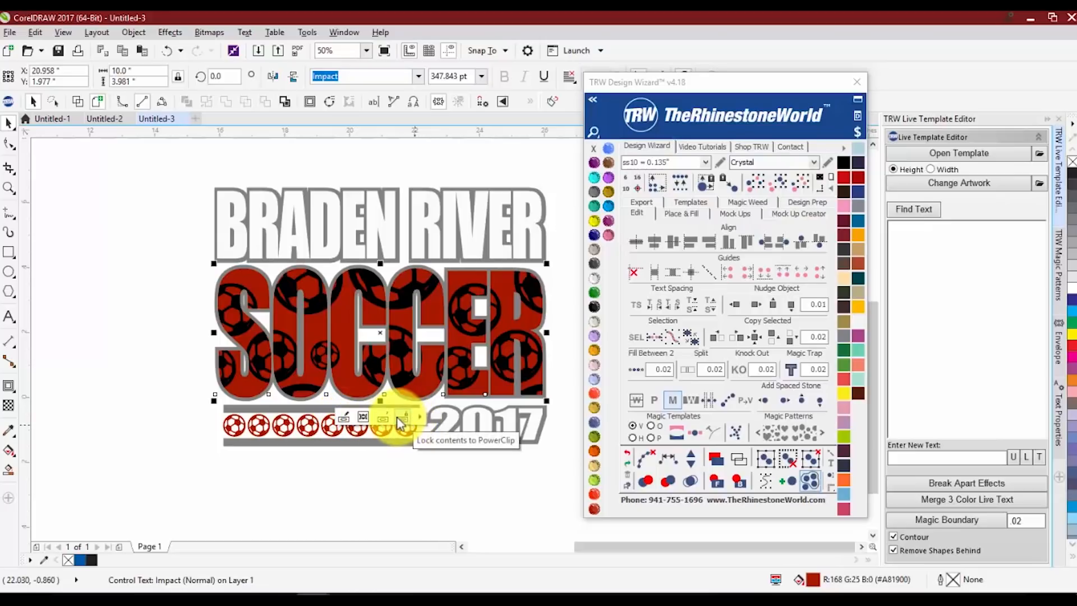
click(344, 419)
Scale the soccer ball pattern proportionally to about 73.4% and move it across the SOCCER outline
scroll(348, 337, down, 2)
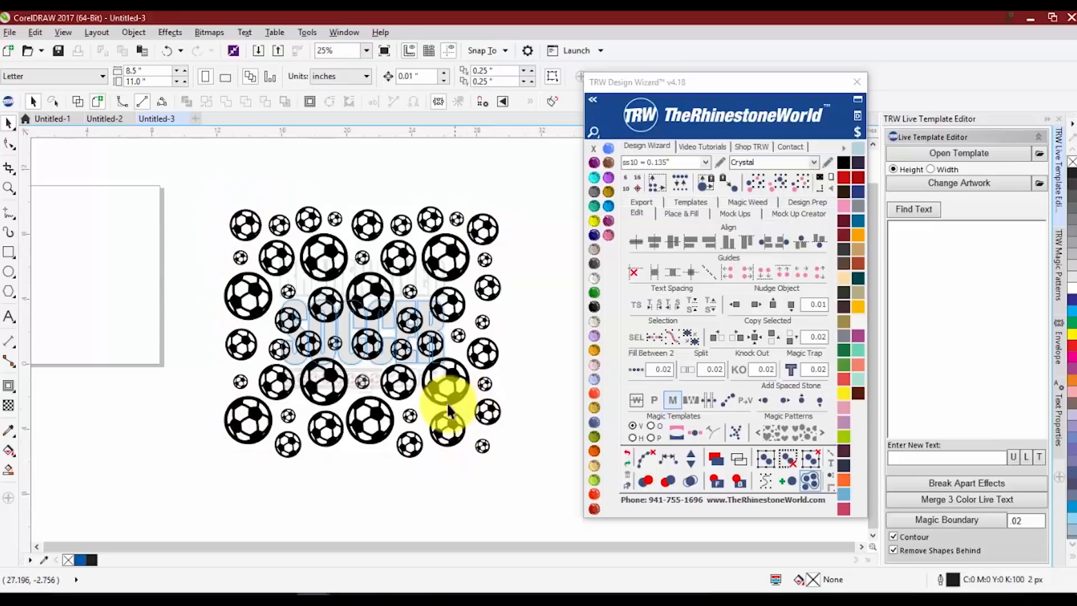
scroll(370, 336, up, 2)
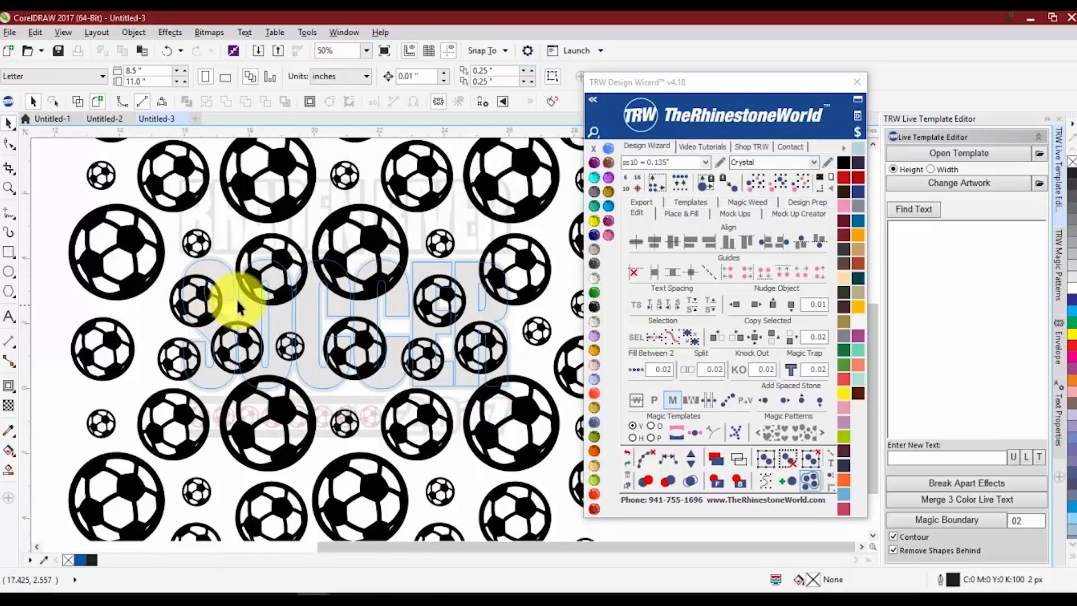
scroll(175, 334, down, 2)
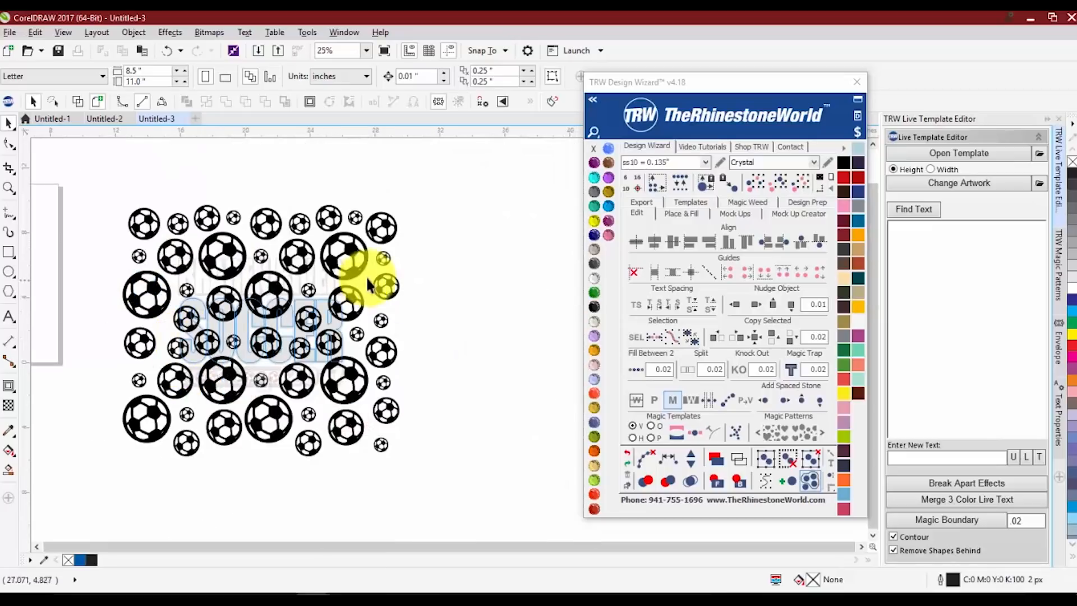
click(358, 261)
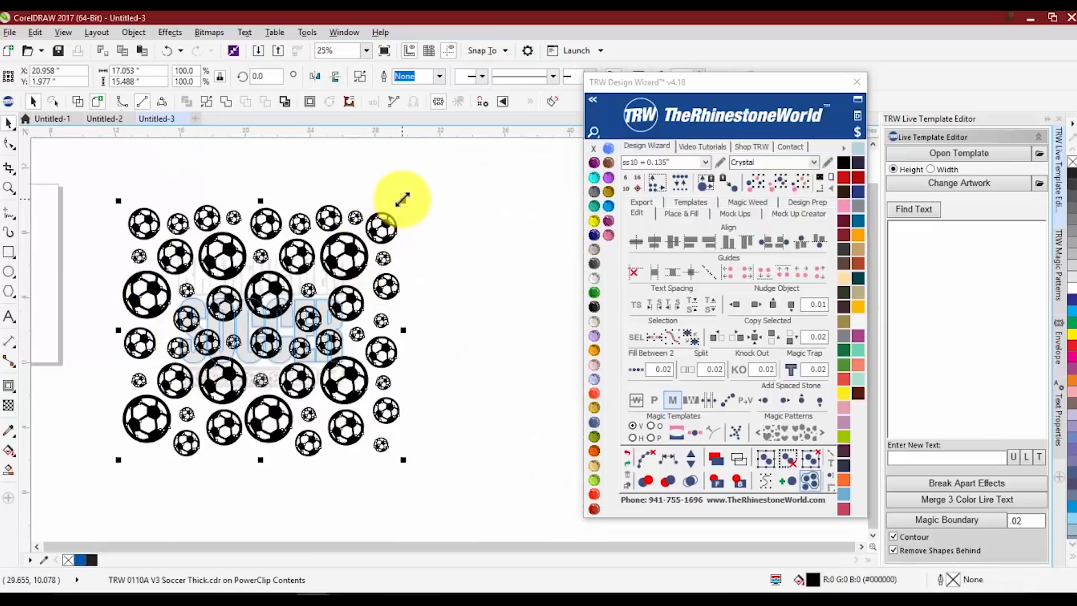
drag(402, 199, 328, 270)
scroll(190, 340, up, 2)
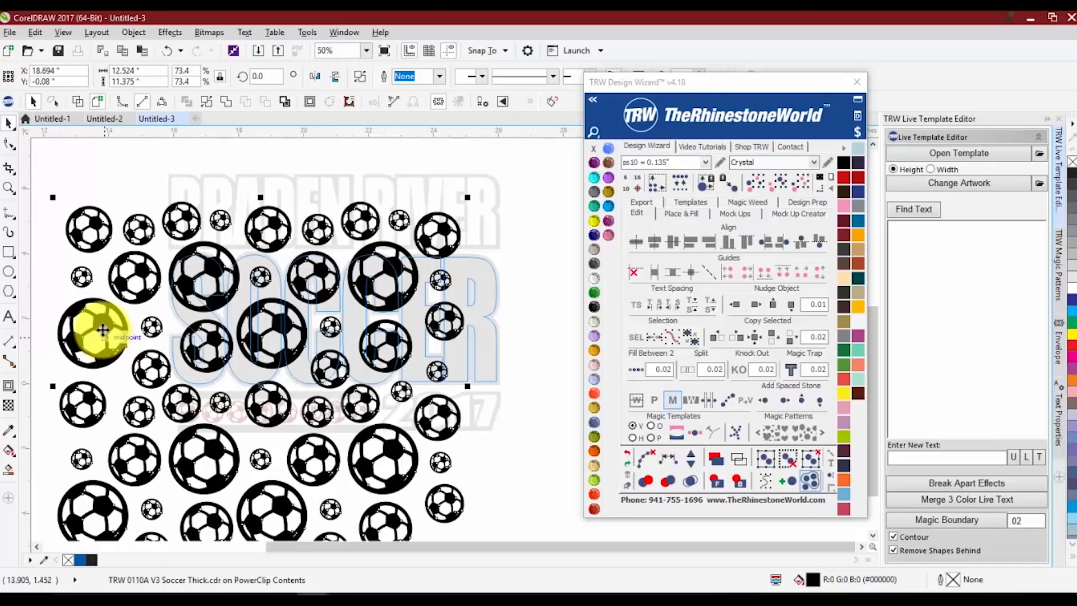
drag(103, 330, 181, 342)
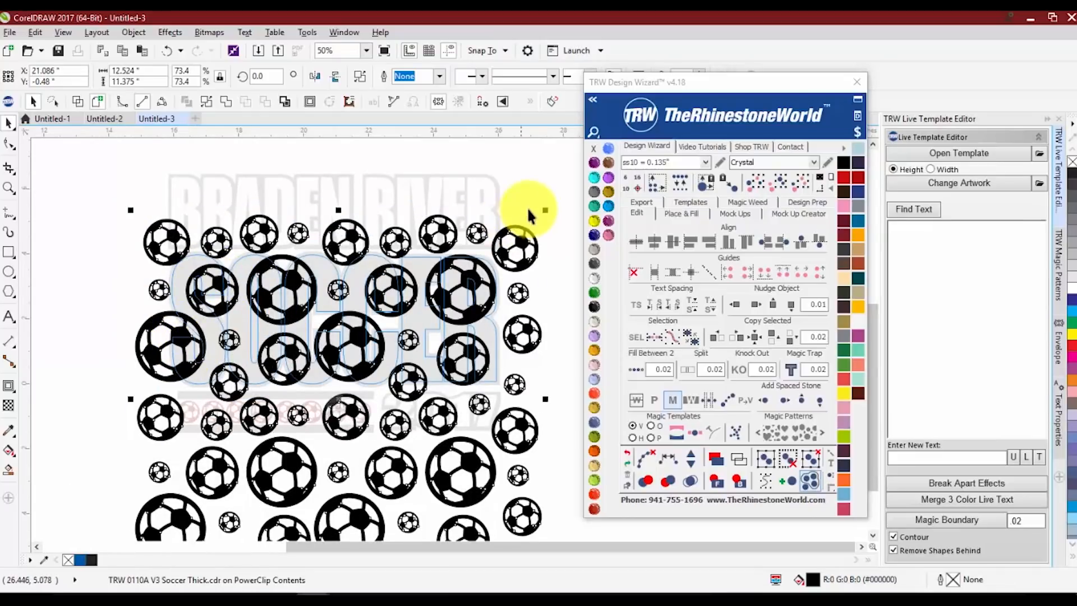
Shrink the ball pattern to about 35.6% (about 6.07 by 5.51 inches) and place it over the first letters of SOCCER
scroll(529, 214, down, 2)
drag(541, 209, 448, 286)
scroll(412, 333, up, 2)
scroll(412, 333, down, 2)
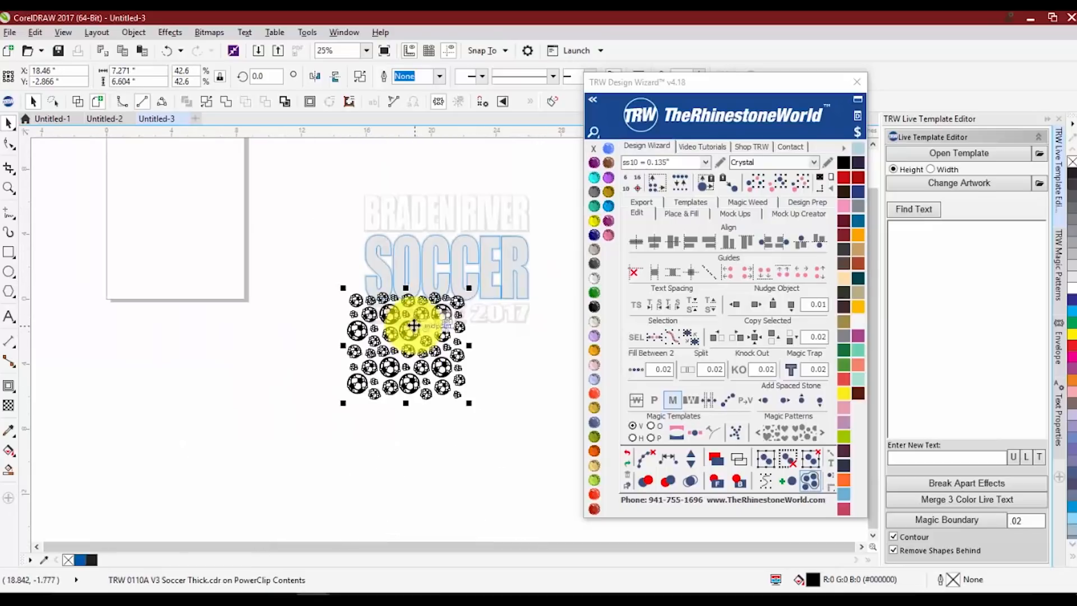
drag(412, 332, 416, 239)
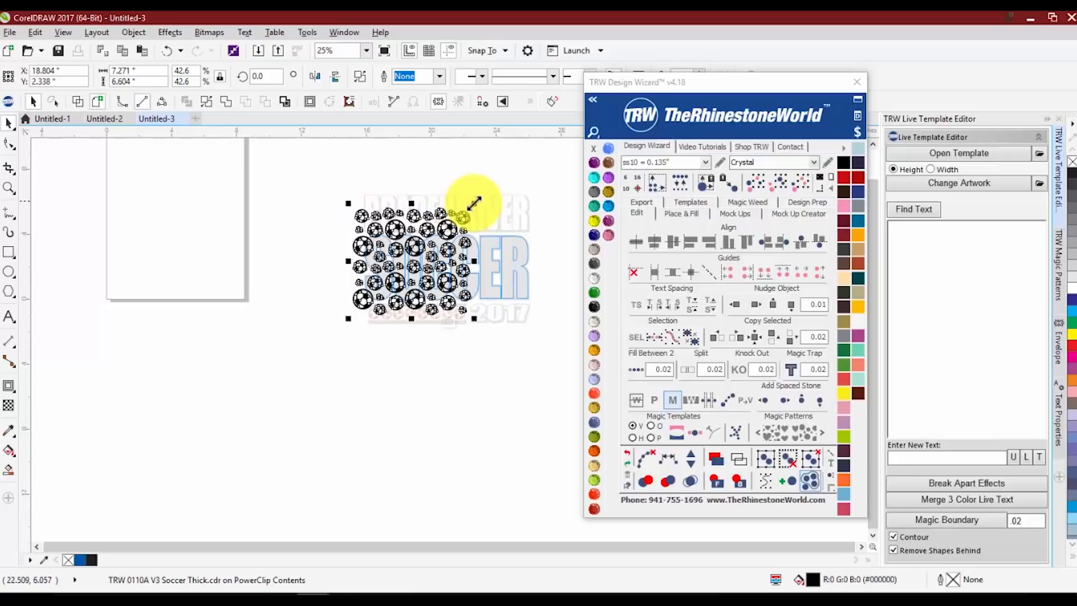
drag(471, 202, 460, 222)
scroll(404, 233, up, 2)
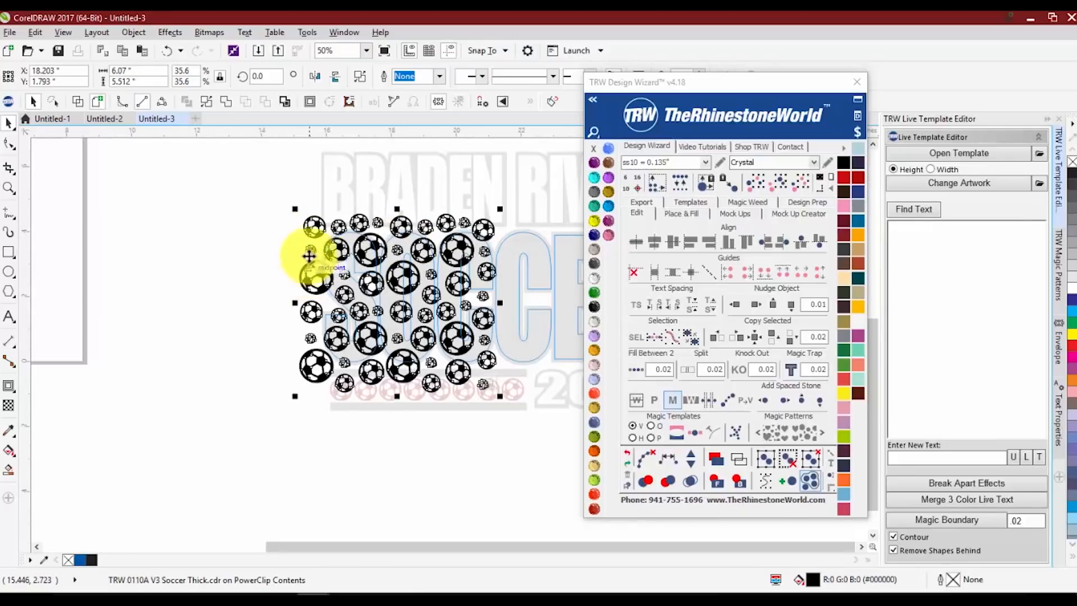
Duplicate the small ball pattern beside the original so both cover the whole word SOCCER, and finish editing the PowerClip contents
drag(309, 265, 446, 267)
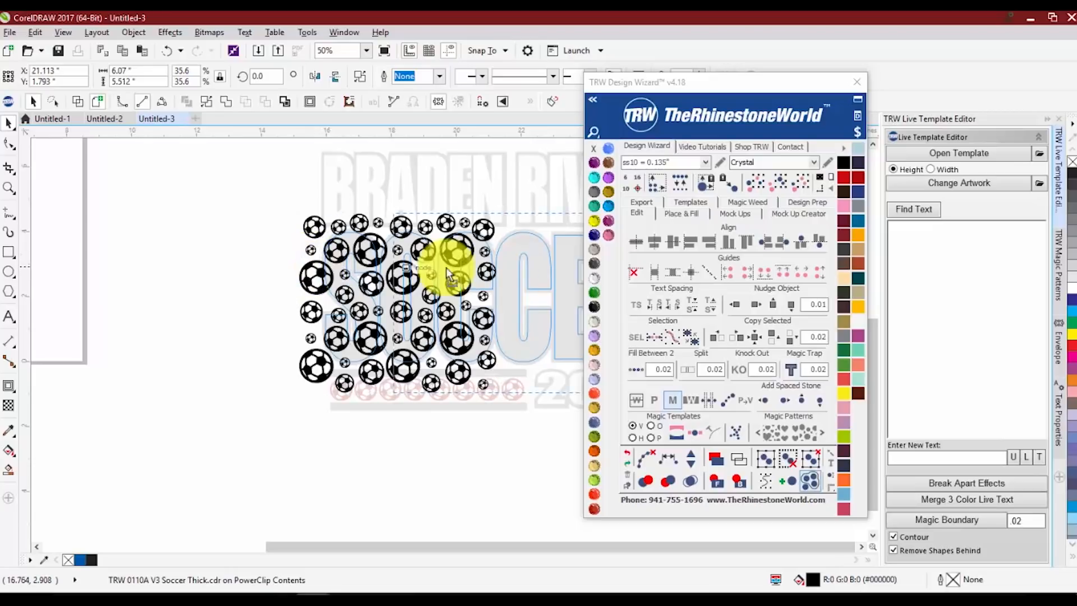
drag(514, 277, 512, 277)
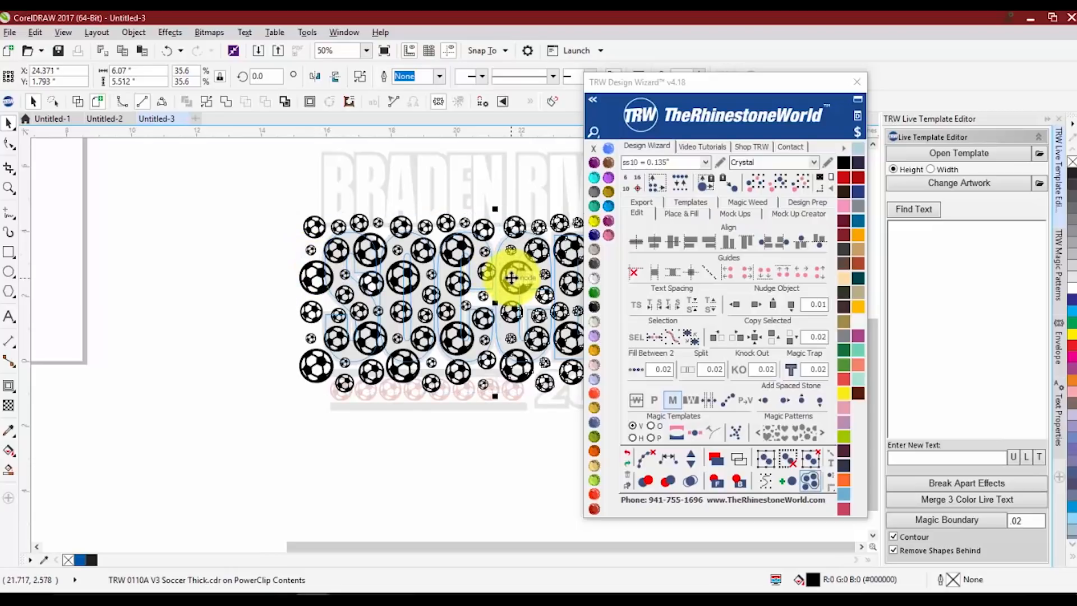
scroll(392, 292, down, 2)
scroll(553, 287, up, 2)
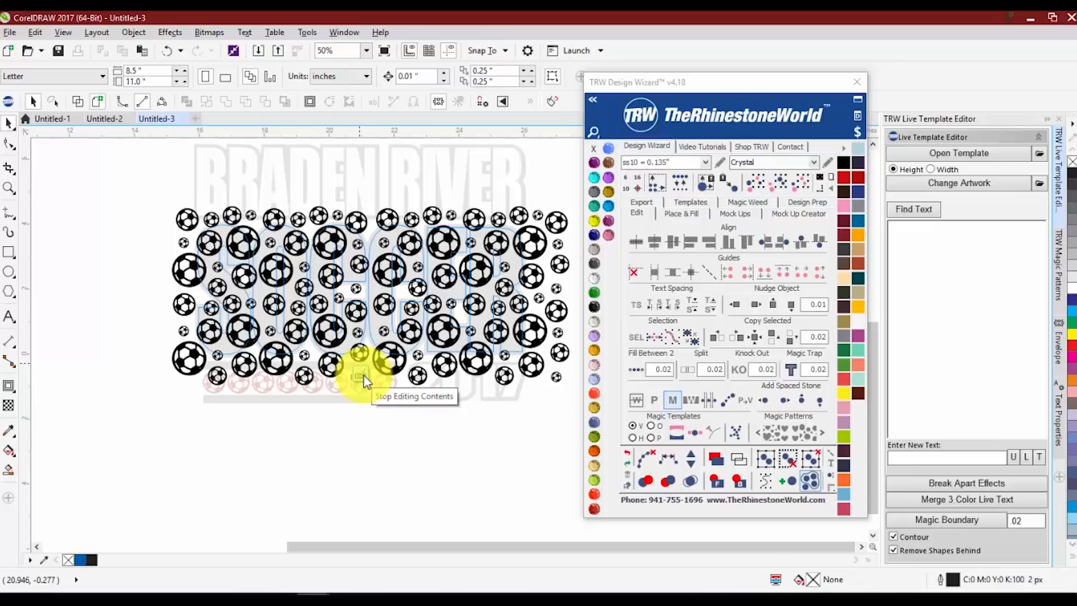
click(364, 375)
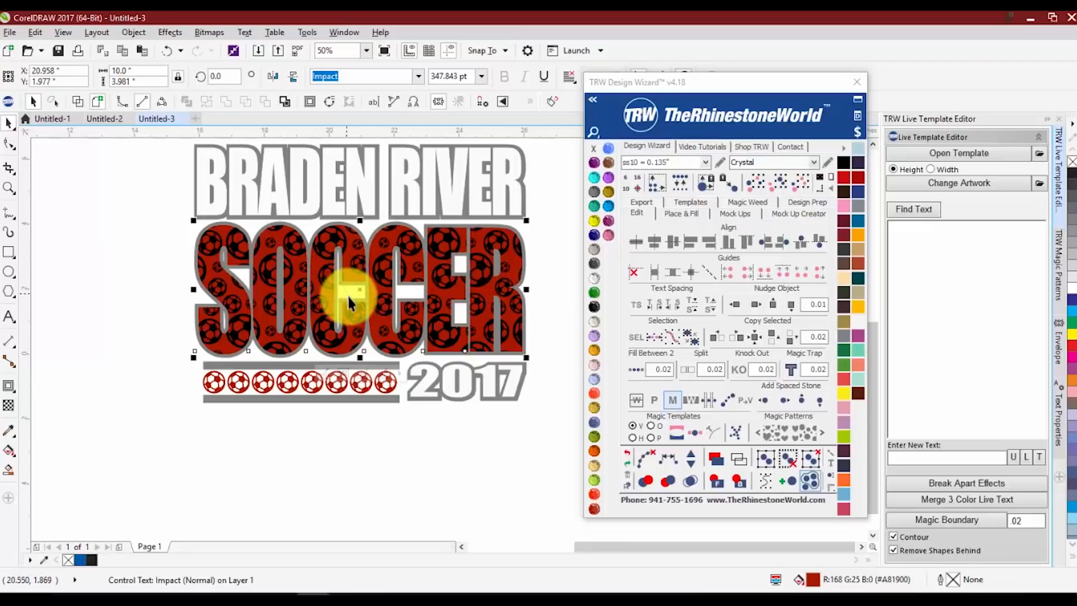
Reopen the SOCCER PowerClip contents and delete the second copy of the ball pattern
click(328, 374)
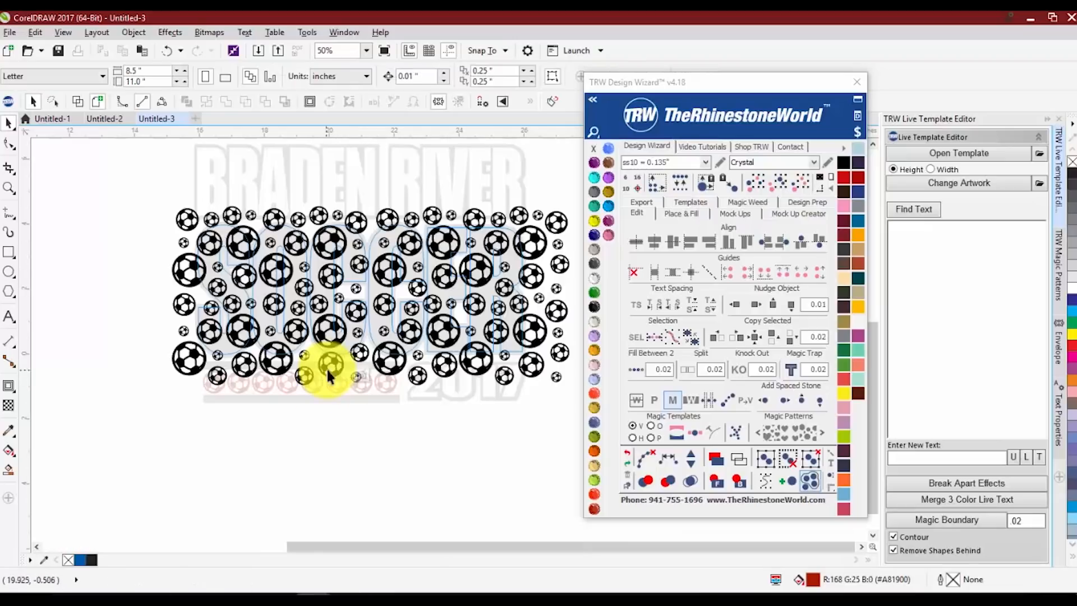
scroll(304, 285, down, 1)
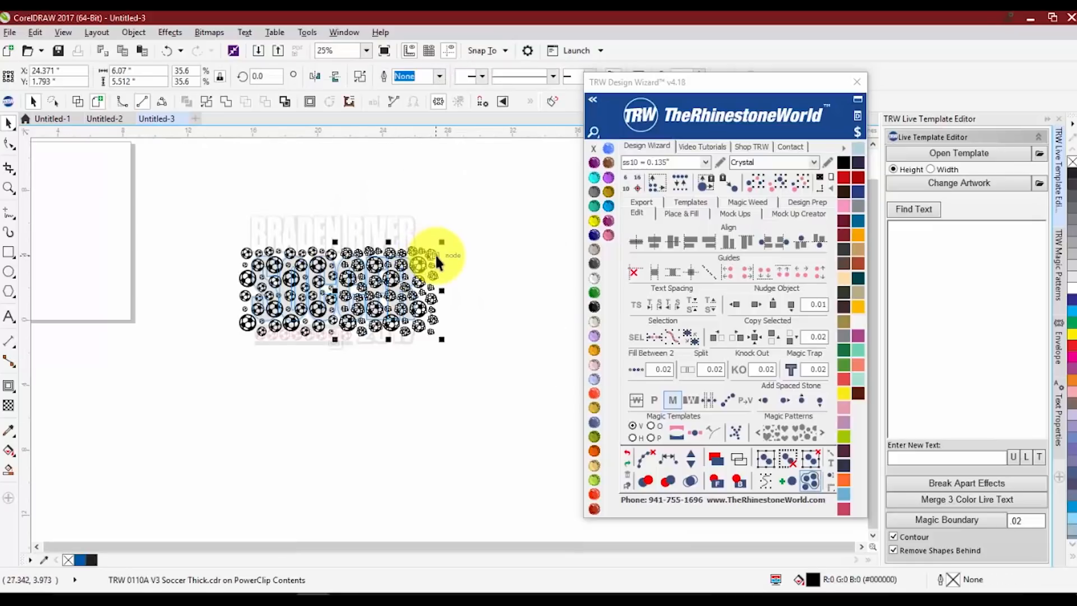
scroll(441, 255, up, 1)
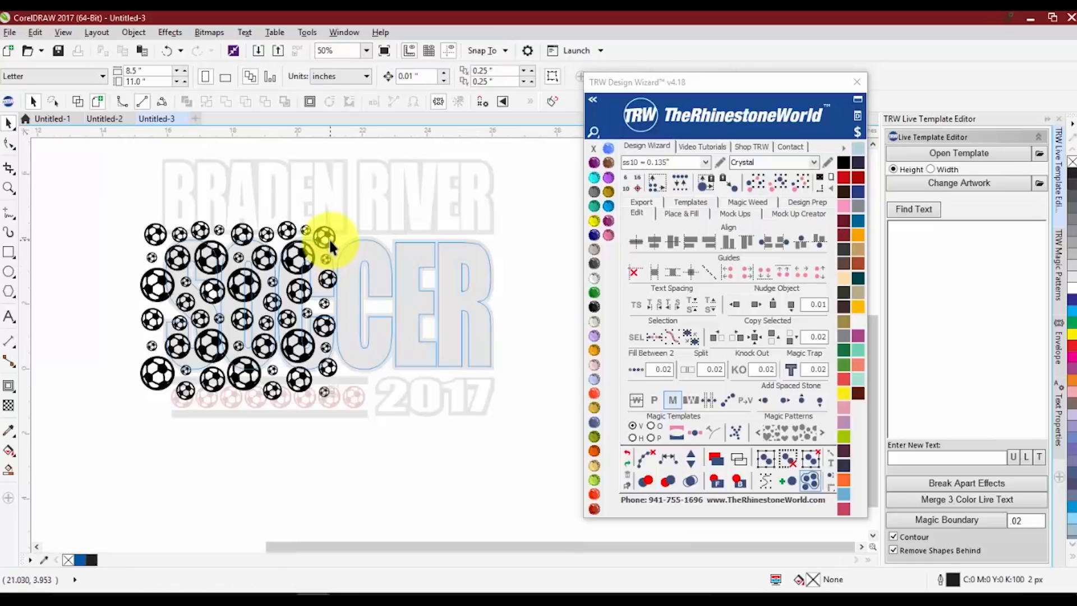
Scale the ball pattern to about 59.5% (about 10.14 by 9.21 inches), position it over the whole word SOCCER, and finish editing the contents
click(329, 238)
drag(344, 216, 561, 154)
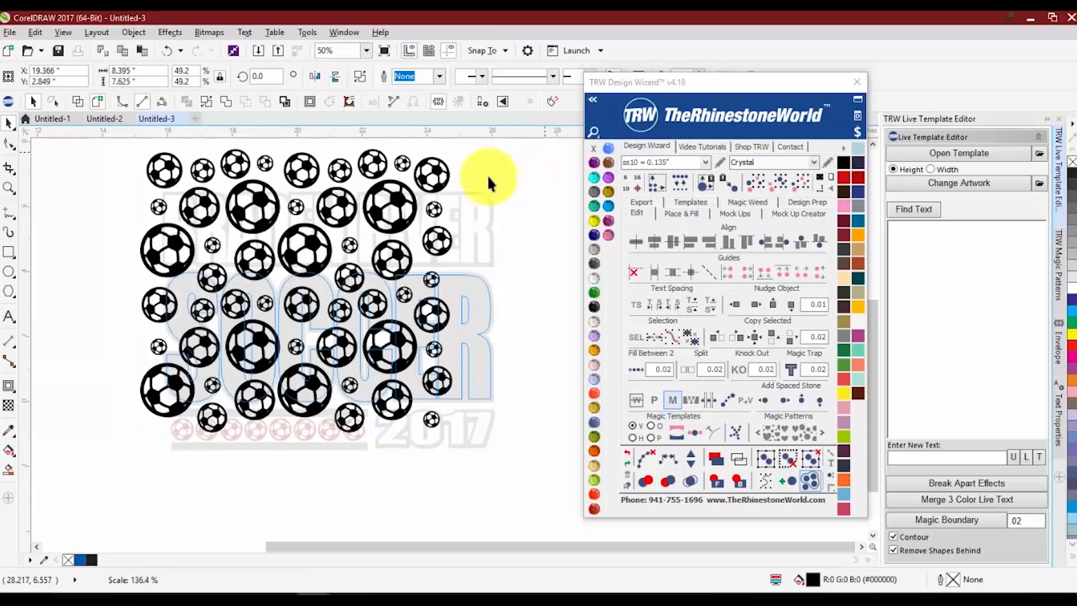
drag(387, 268, 387, 268)
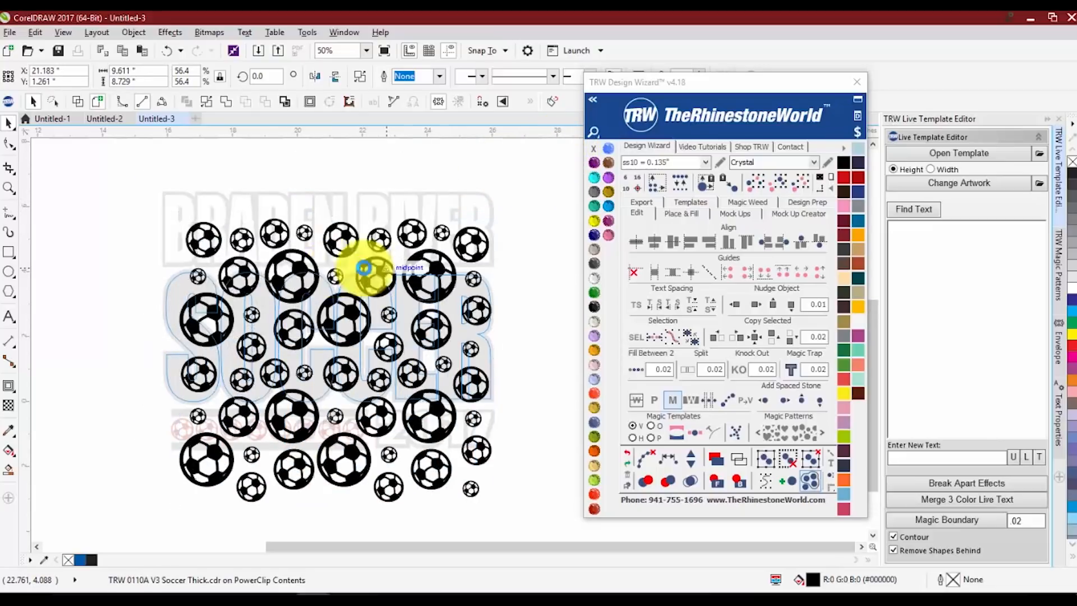
drag(178, 215, 157, 198)
drag(229, 260, 234, 301)
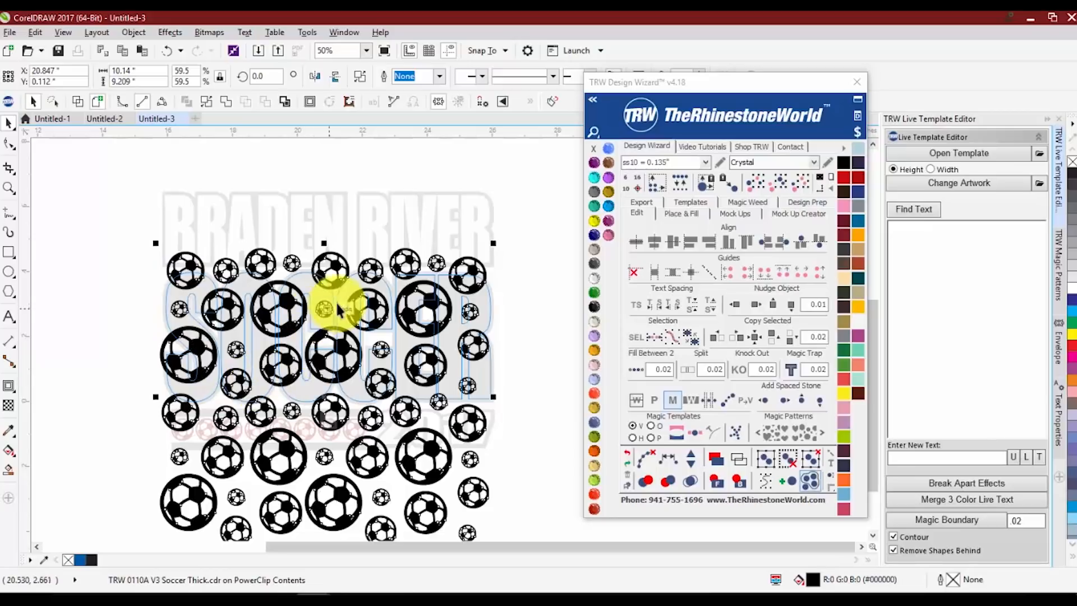
drag(339, 260, 336, 241)
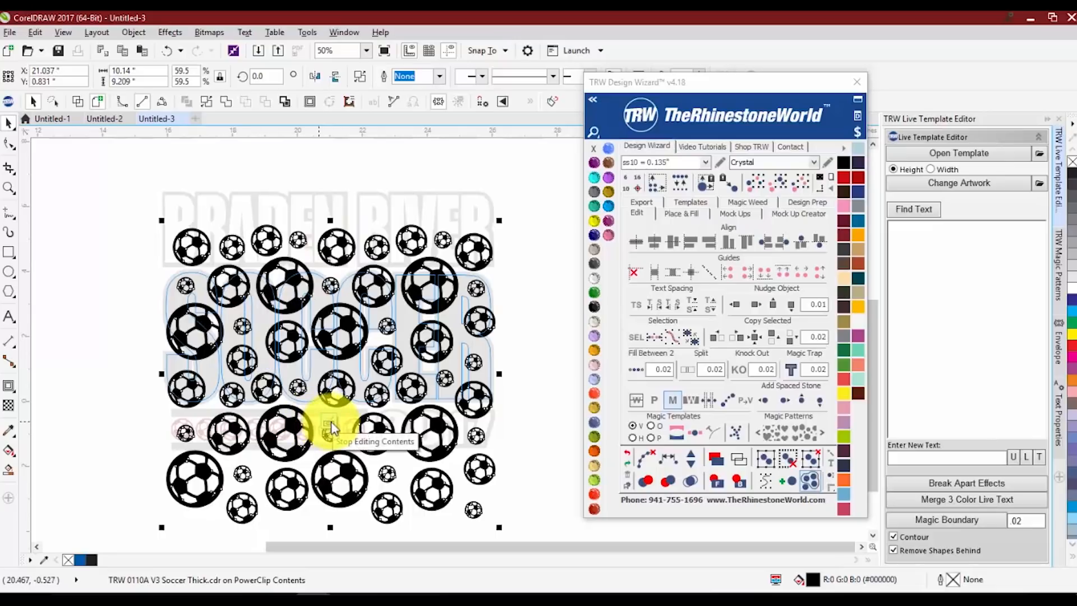
click(331, 428)
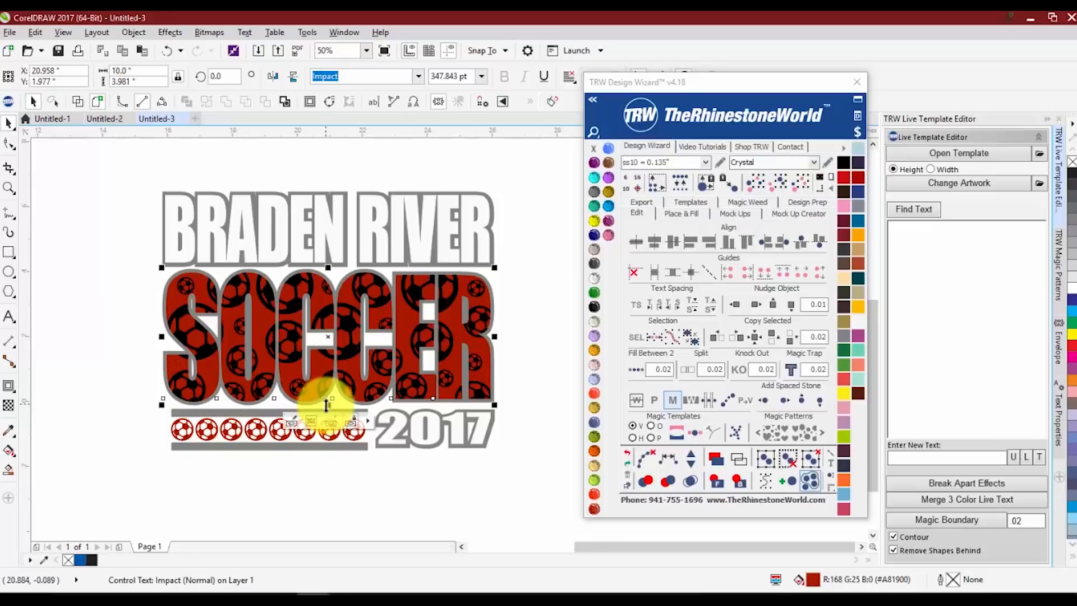
Reopen the SOCCER PowerClip contents, move the ball pattern up to about X 20.76, Y 2.82 inches, and finish editing
click(292, 422)
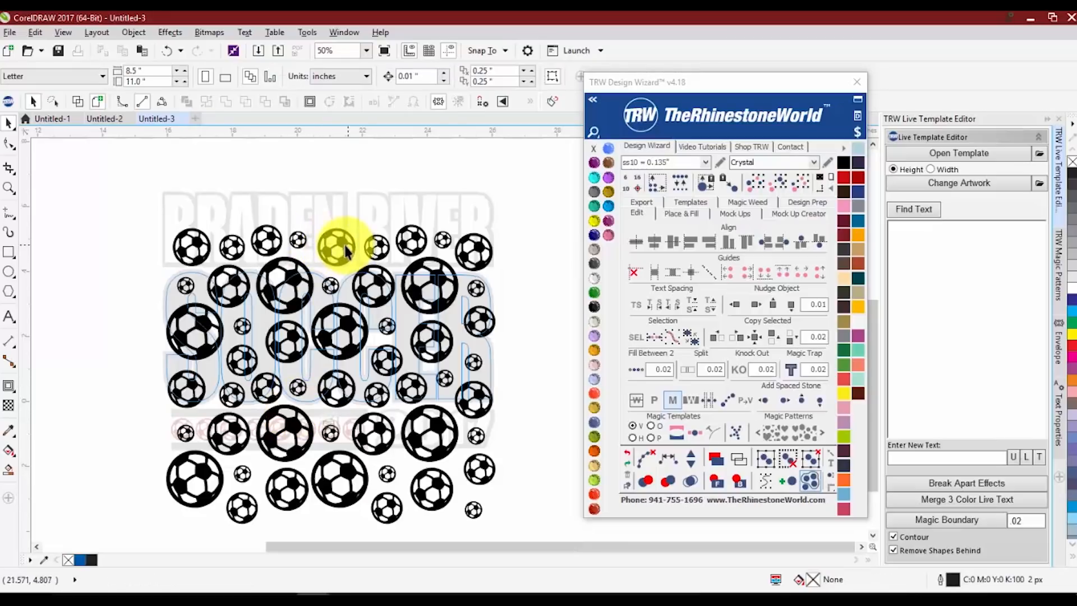
drag(344, 245, 338, 181)
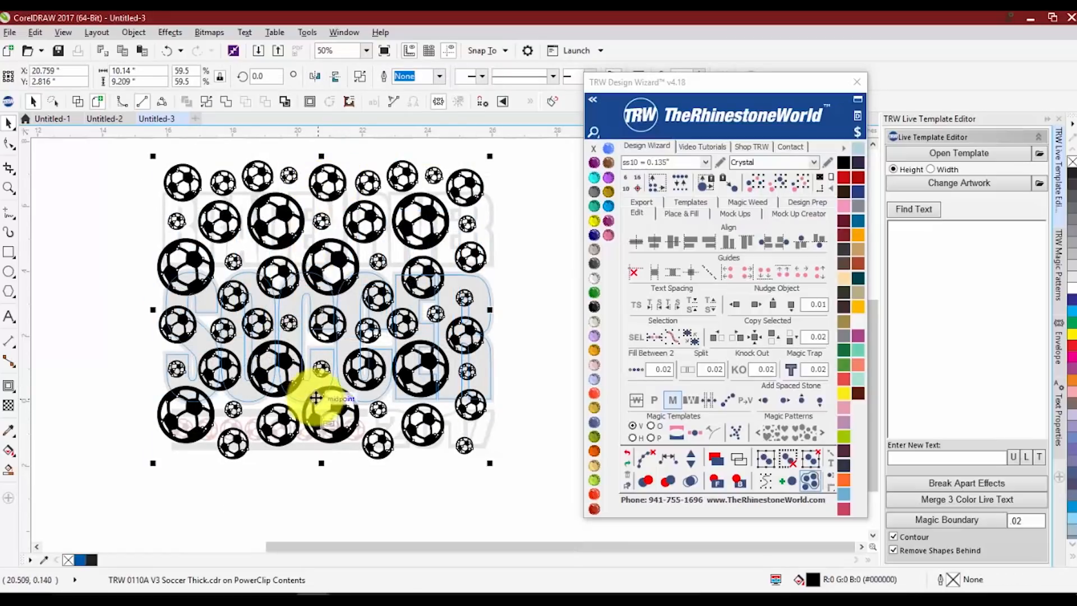
click(325, 418)
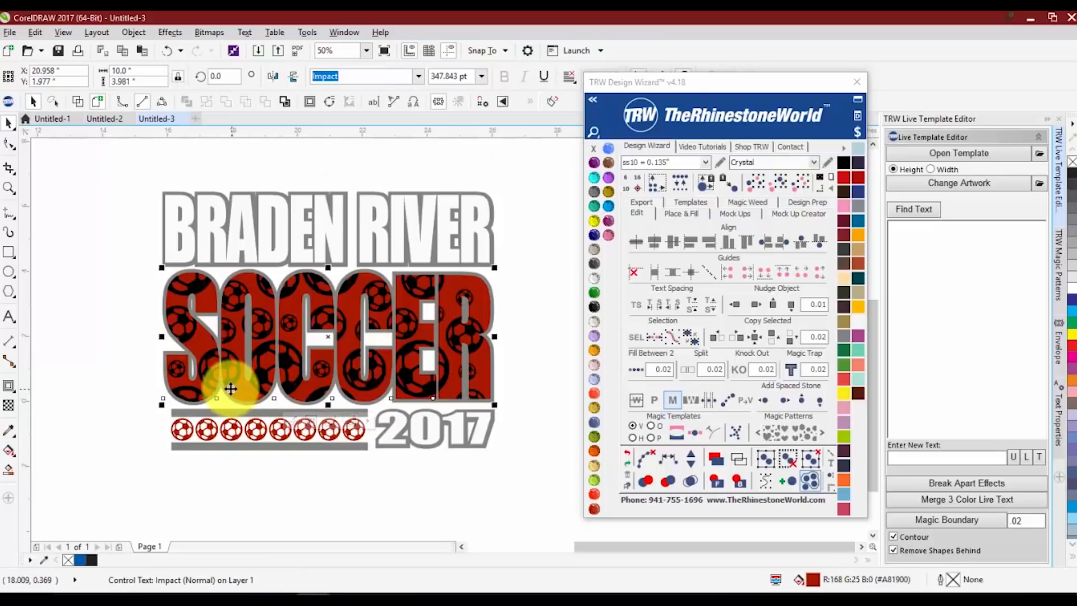
click(527, 321)
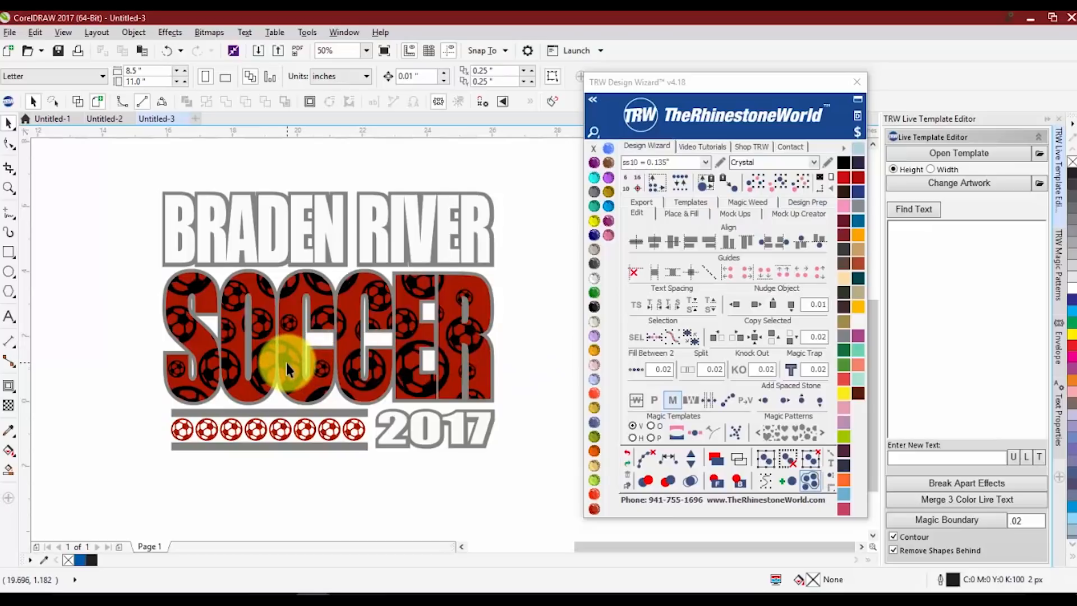
Select the SOCCER lettering with its outline and convert its PowerClip to cuttable vector shapes
click(235, 330)
drag(120, 251, 533, 419)
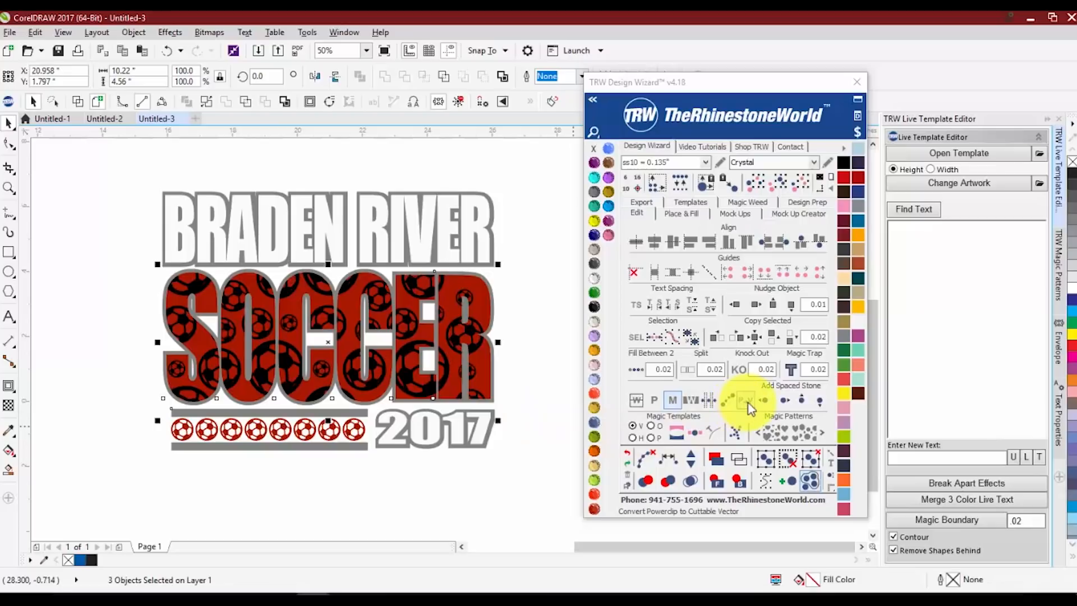
drag(612, 79, 579, 68)
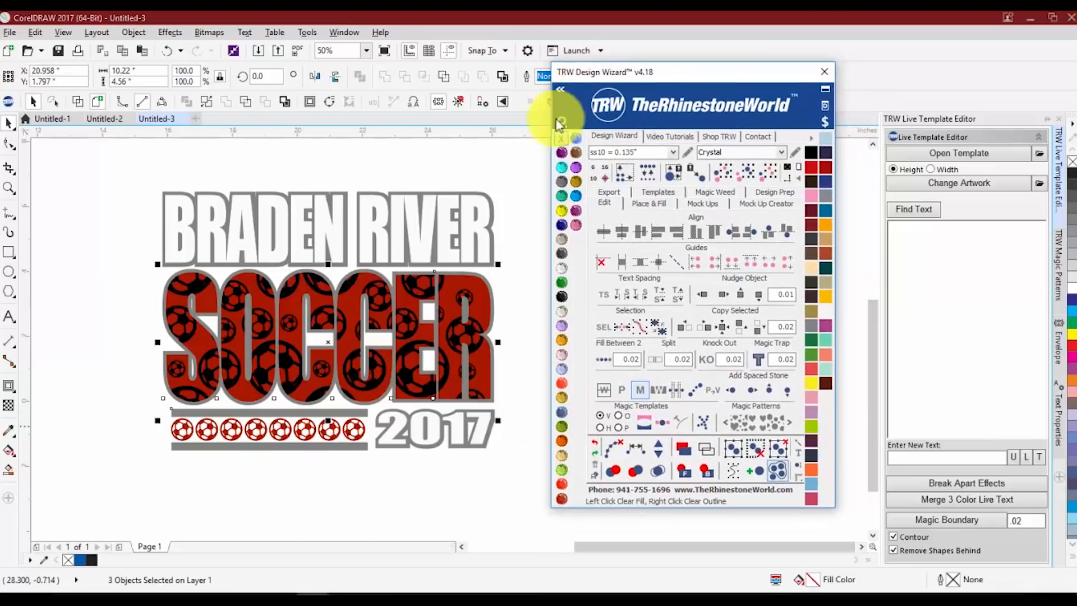
click(715, 389)
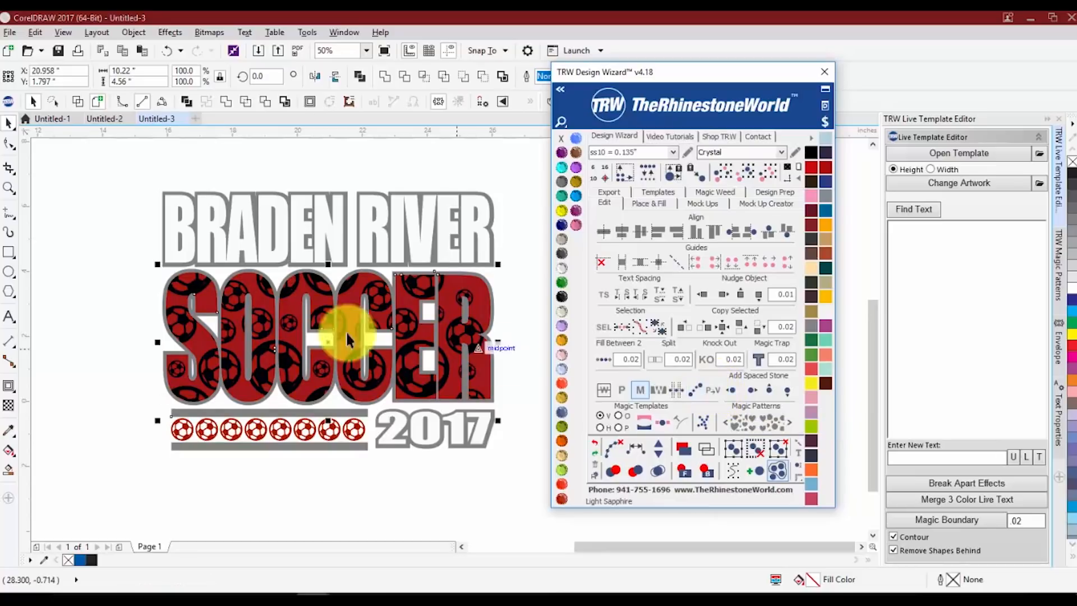
click(97, 298)
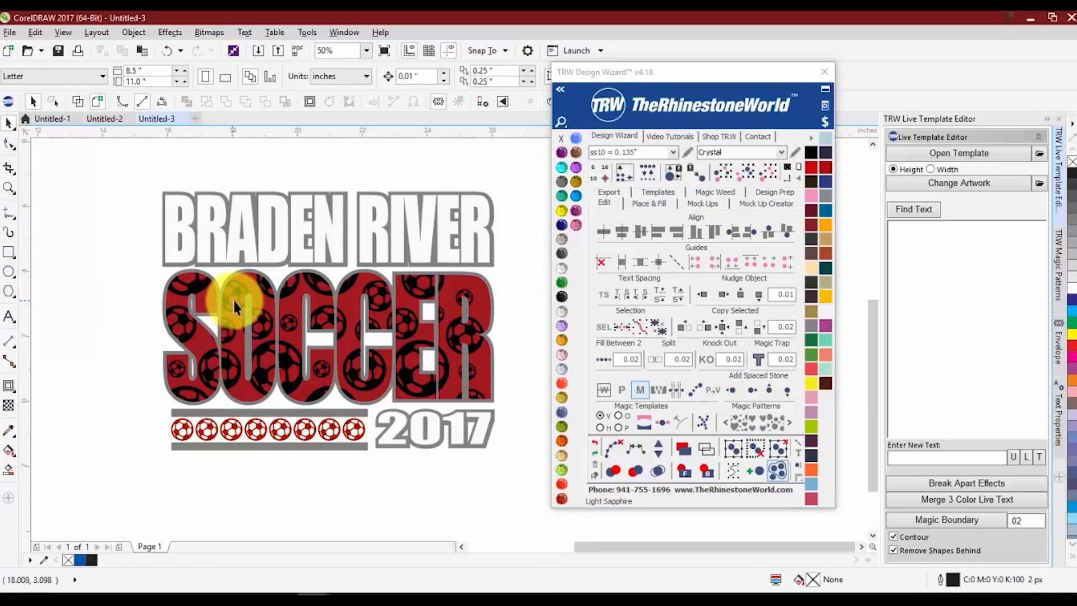
Move the ball pieces of the letter O off the lettering as a test, and undo back to before the vector conversion
click(232, 271)
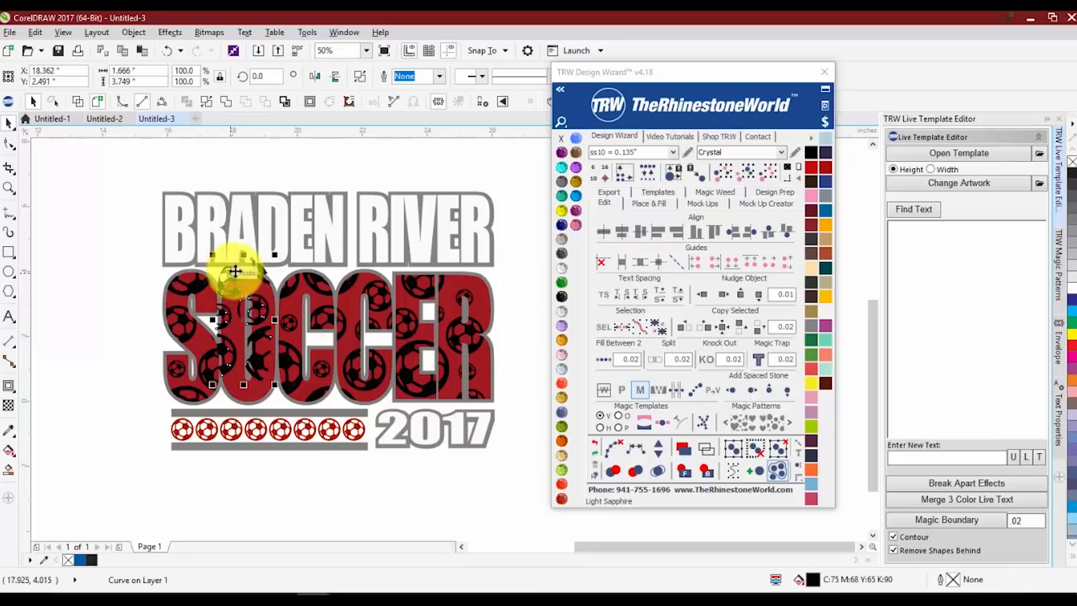
drag(235, 271, 187, 335)
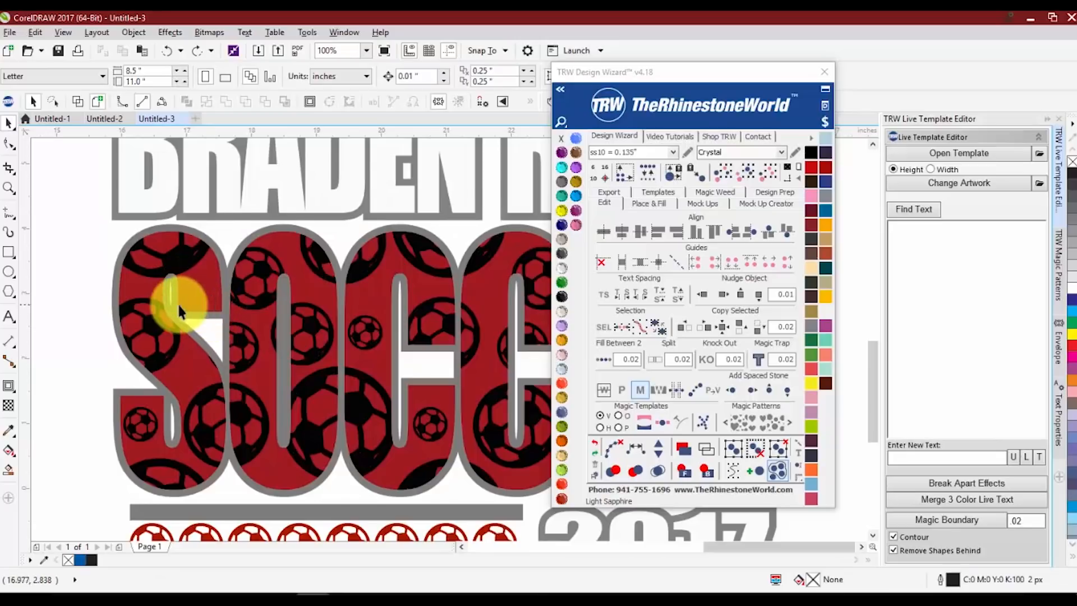
scroll(180, 305, down, 1)
key(ctrl+z)
key(ctrl+z)
click(109, 314)
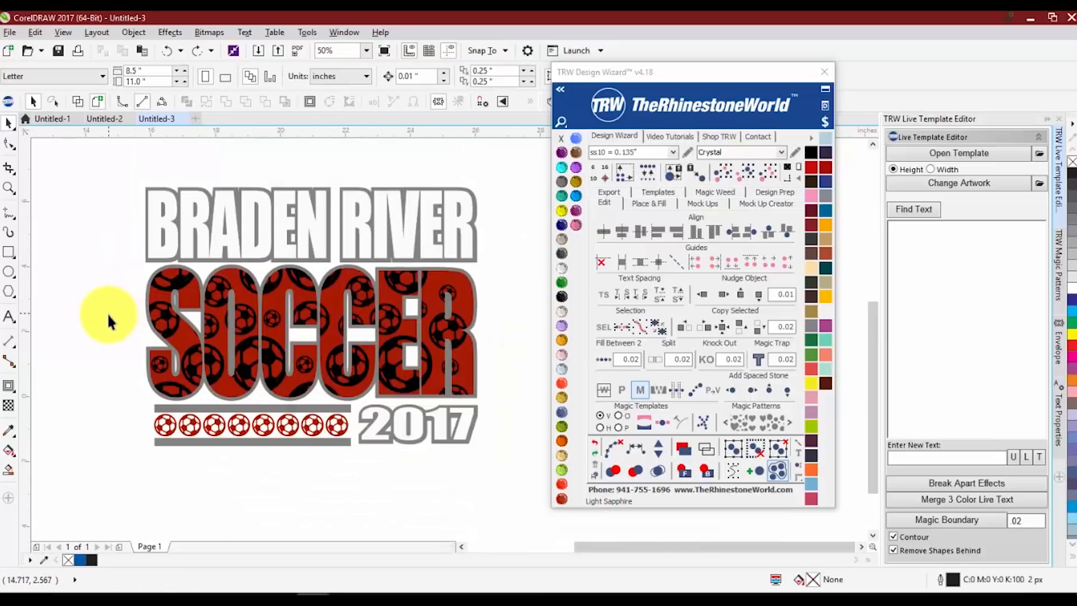
Try shifting the unconverted SOCCER lettering to test how its parts move together, and undo each move
drag(161, 319, 198, 318)
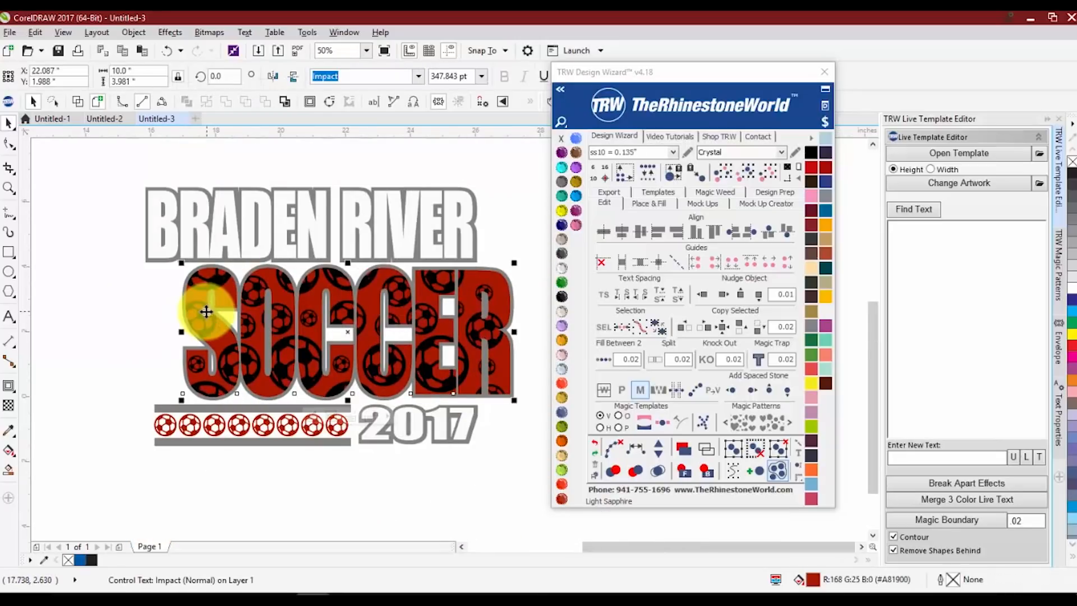
key(ctrl+z)
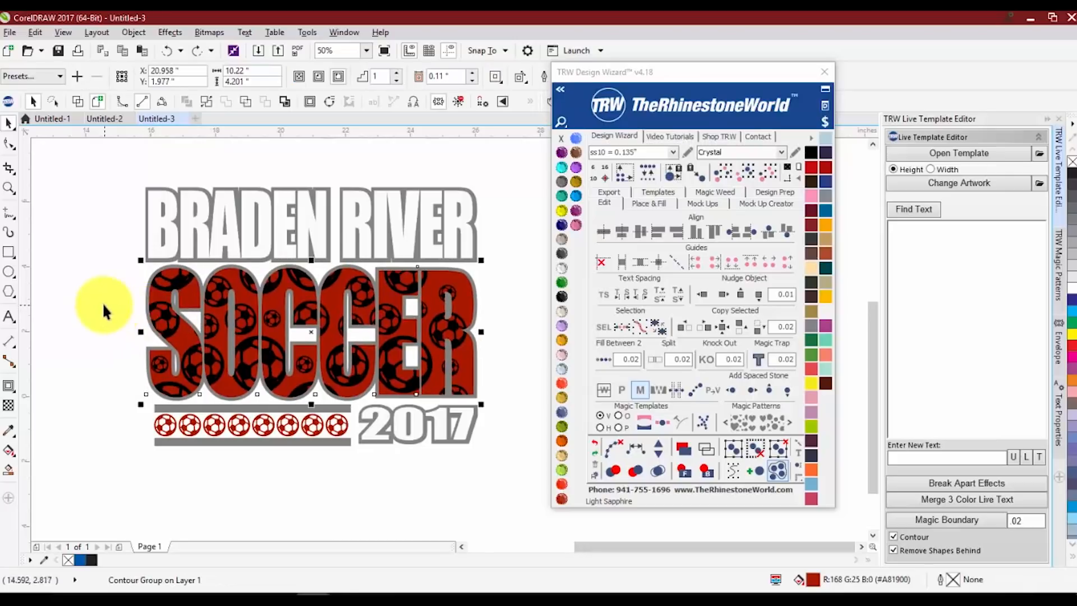
click(103, 303)
drag(169, 279, 167, 307)
key(ctrl+z)
click(118, 285)
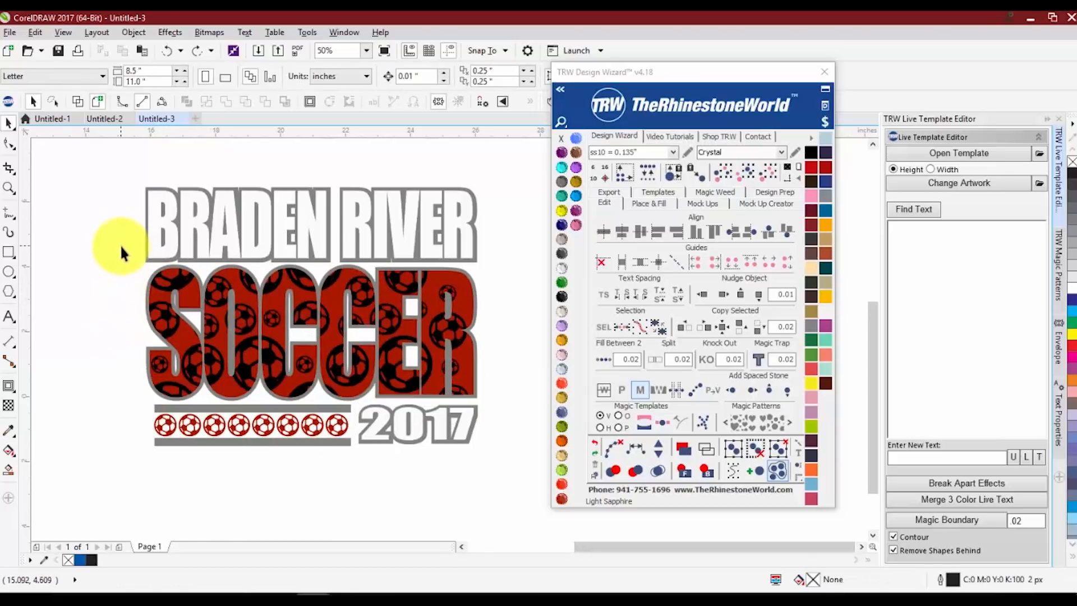
Select the SOCCER lettering and convert its PowerClip to cuttable vector shapes
drag(121, 246, 528, 408)
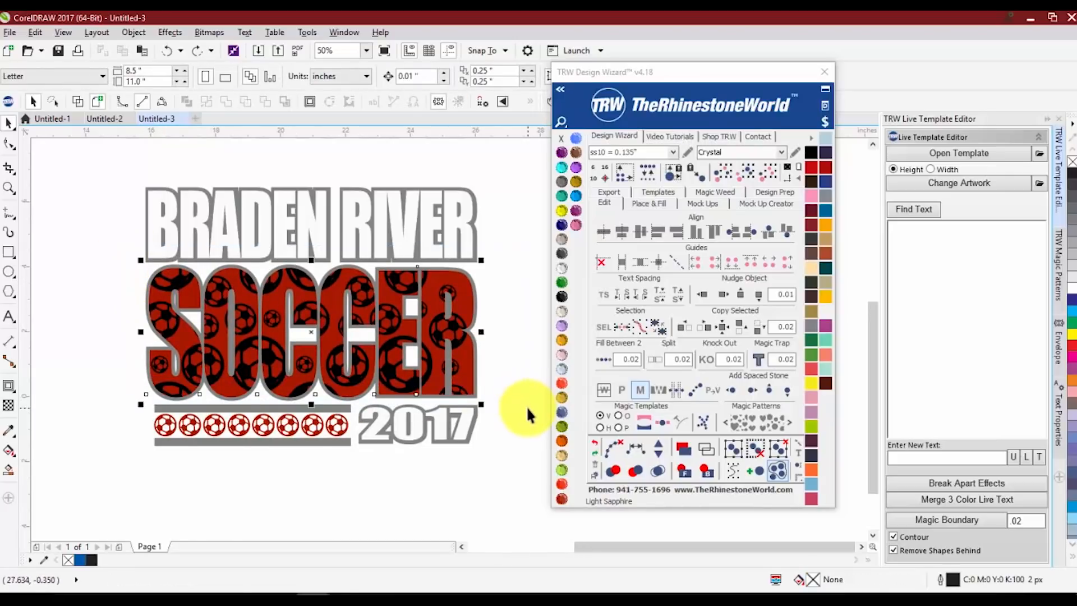
click(713, 394)
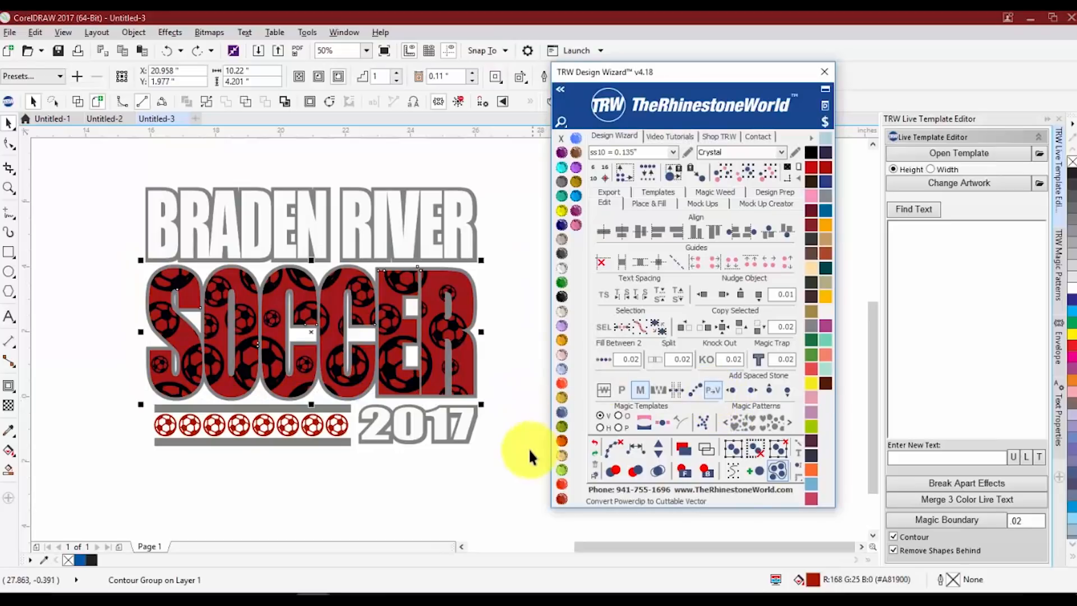
click(496, 446)
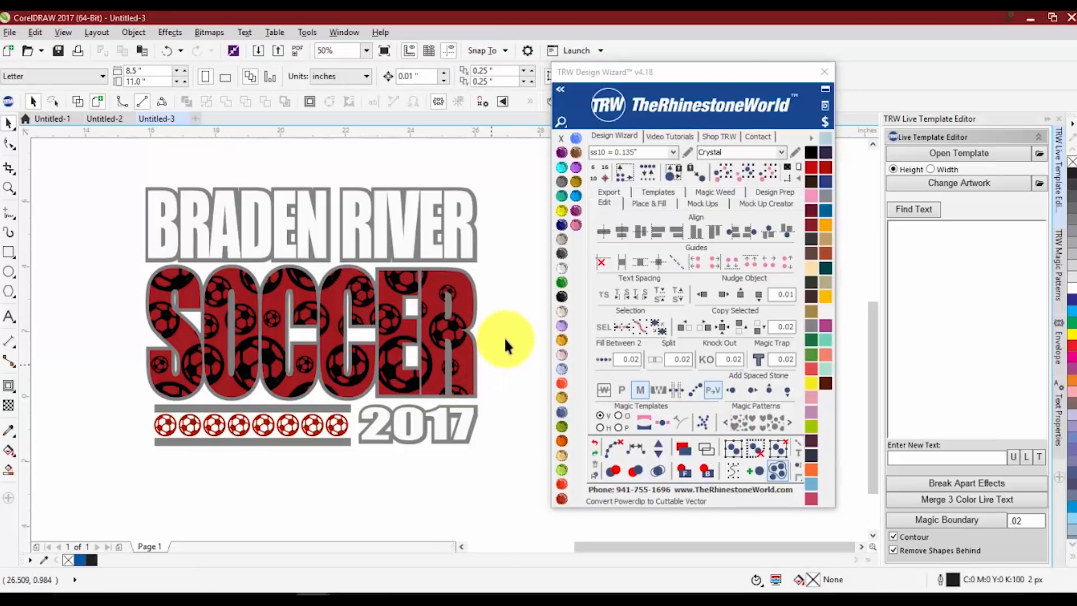
Select all six red letter shapes of SOCCER together and weld them into a single curve
scroll(149, 291, up, 2)
drag(150, 272, 365, 284)
scroll(271, 278, down, 2)
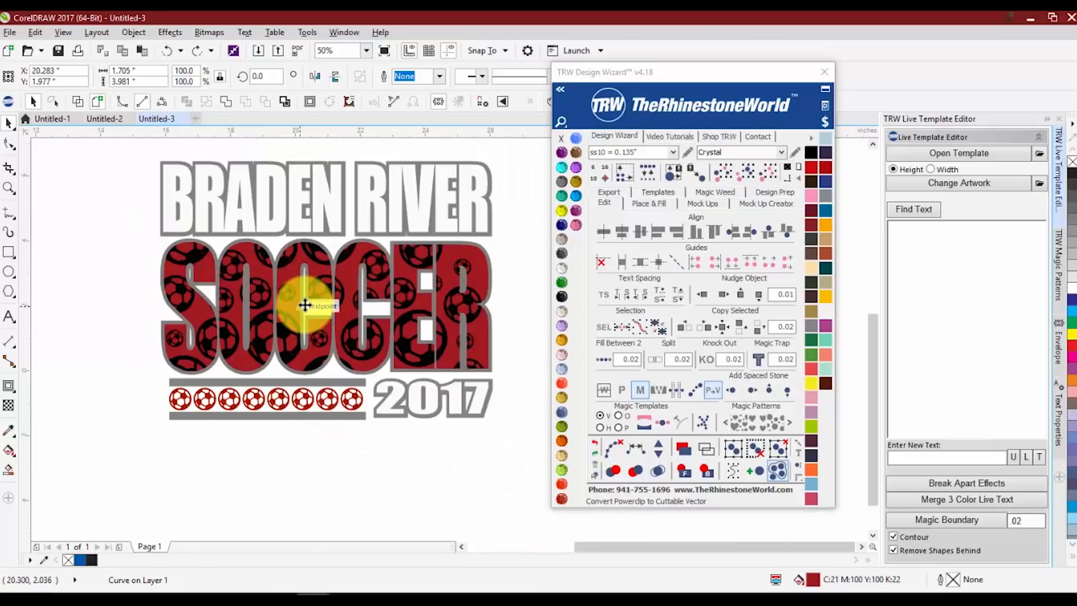
drag(304, 305, 190, 308)
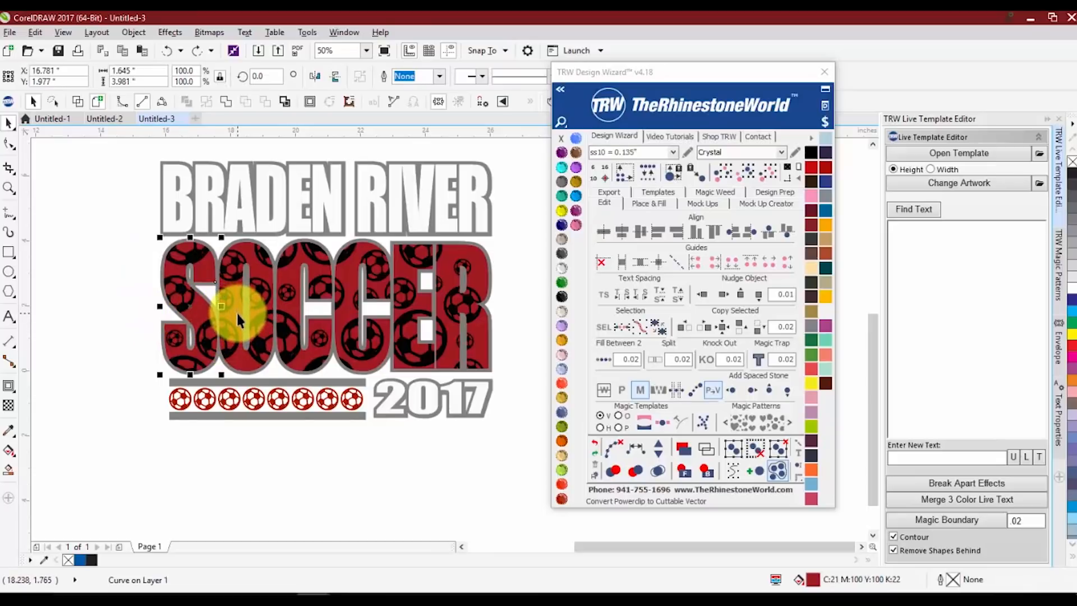
shift+click(297, 300)
shift+click(354, 308)
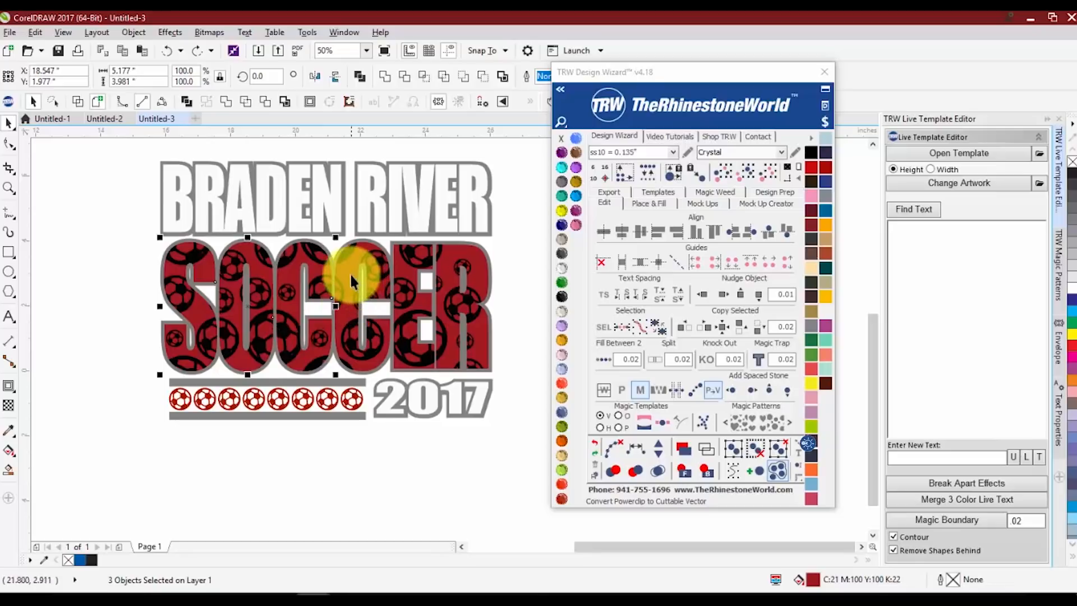
shift+click(359, 274)
shift+click(418, 291)
shift+click(449, 252)
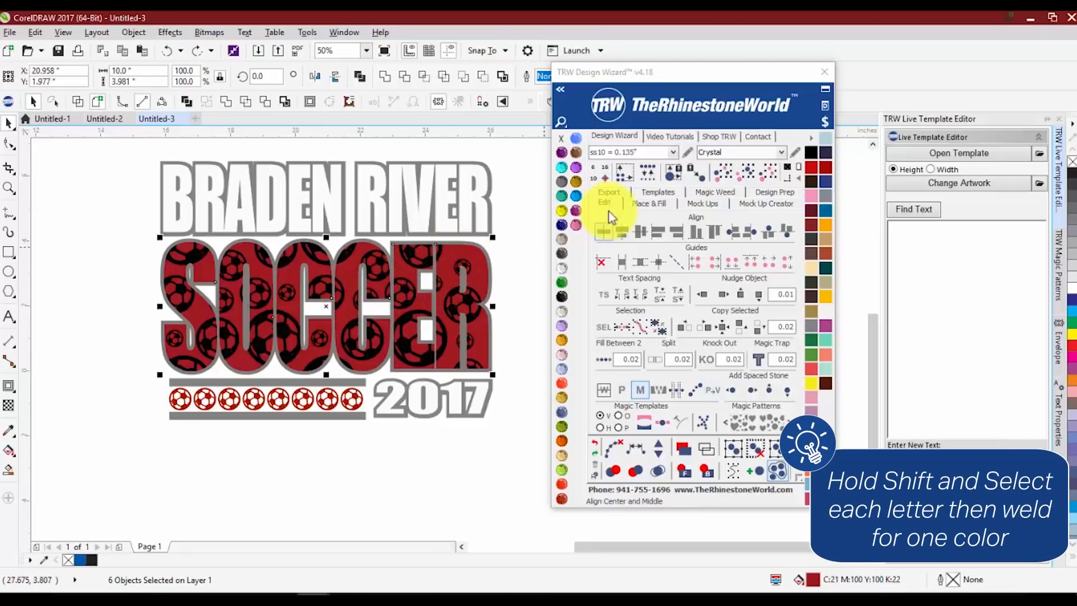
click(386, 76)
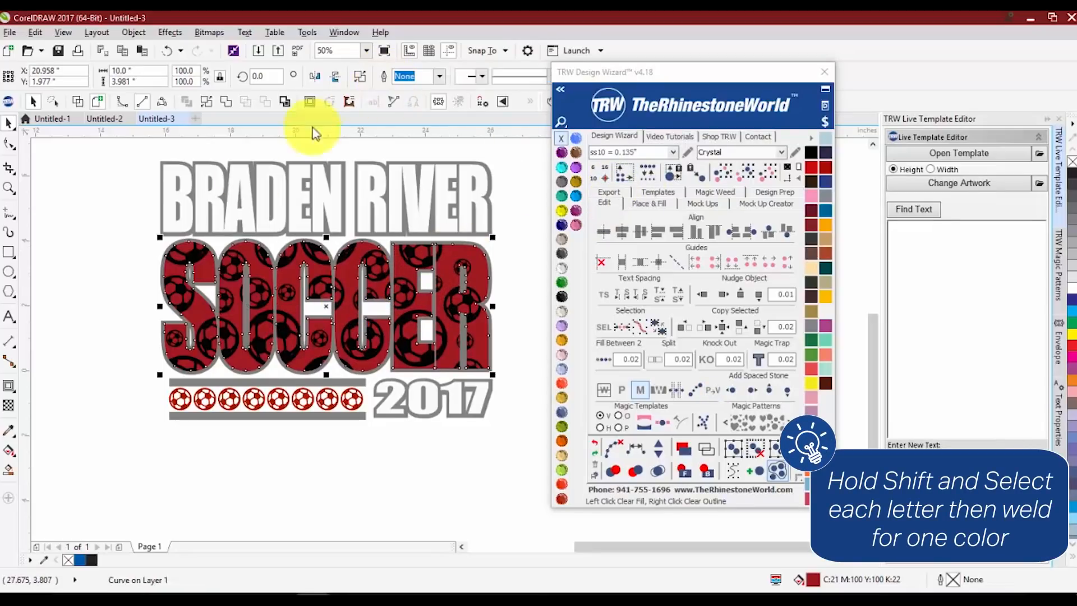
Fill the welded SOCCER lettering with the Ruby Maroon colour
drag(207, 271, 205, 295)
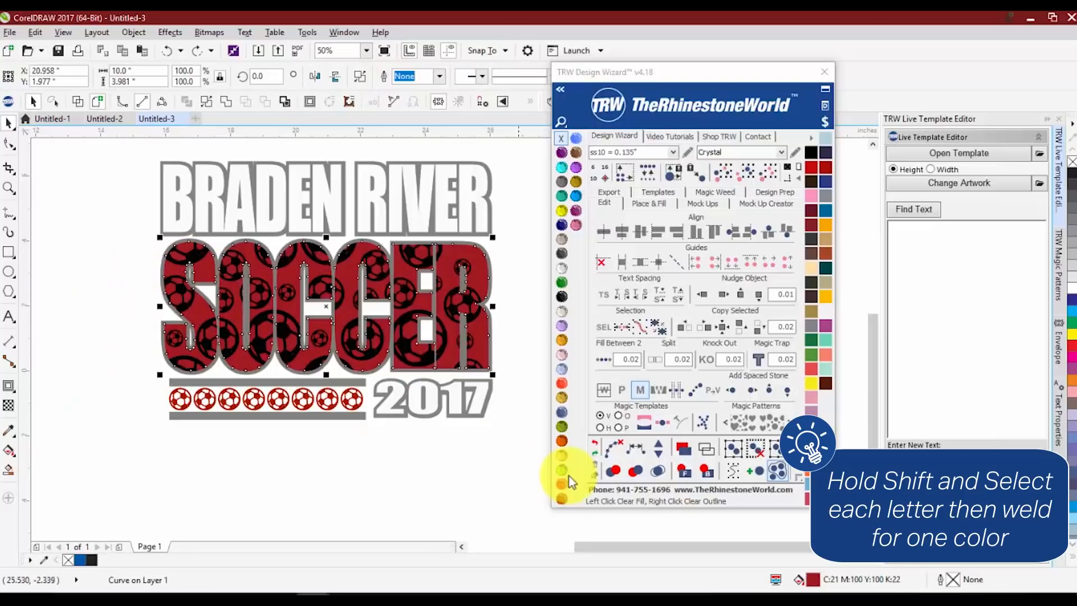
click(562, 485)
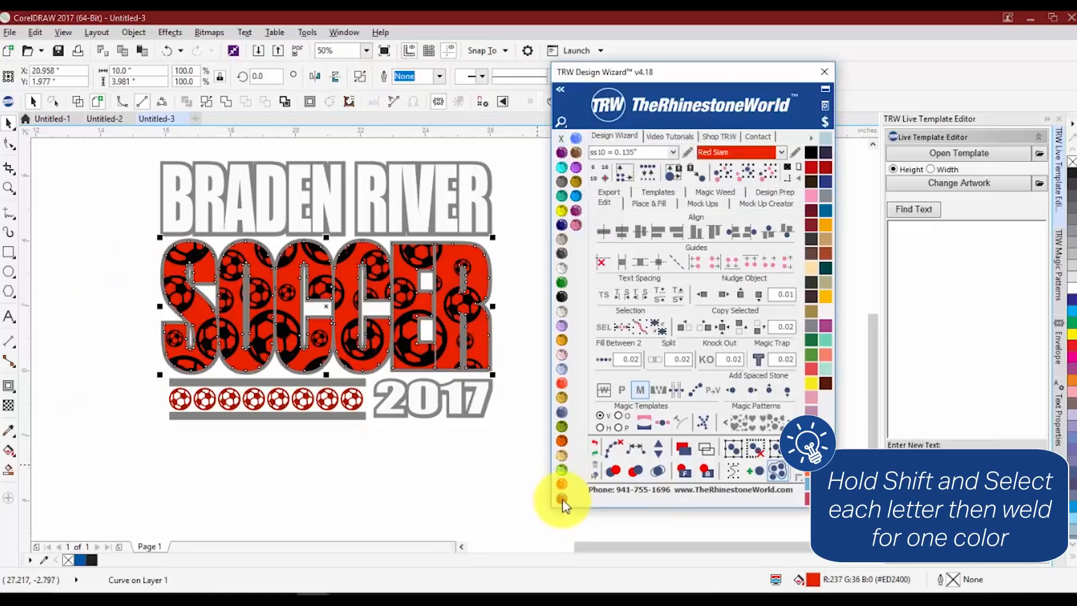
click(562, 498)
click(436, 439)
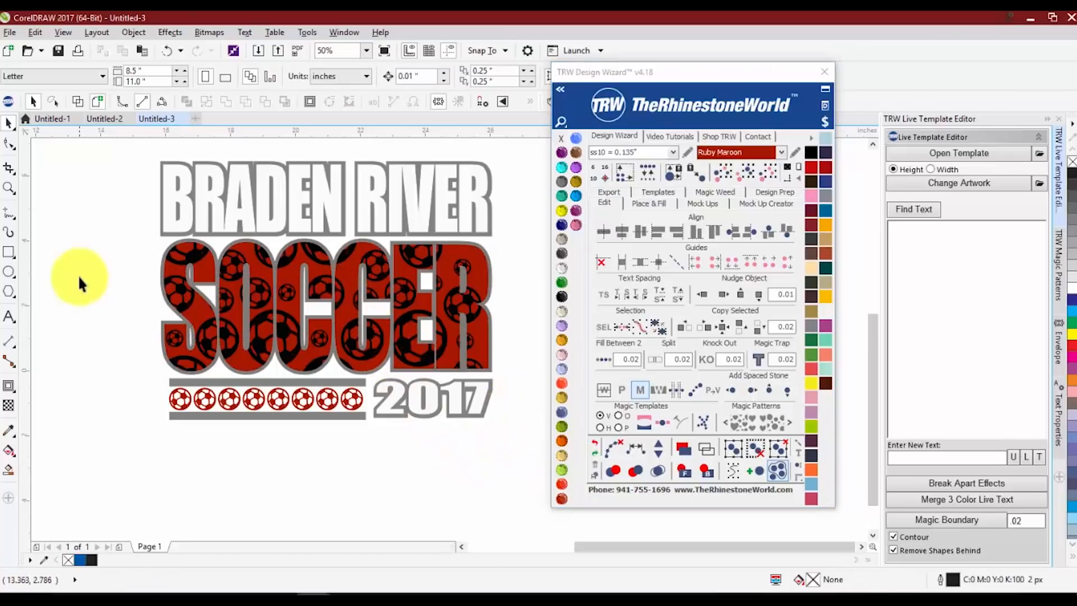
Try moving pieces of the SOCCER design, including the black ball shapes of the letter O, and undo the moves
drag(190, 251, 154, 267)
key(ctrl+z)
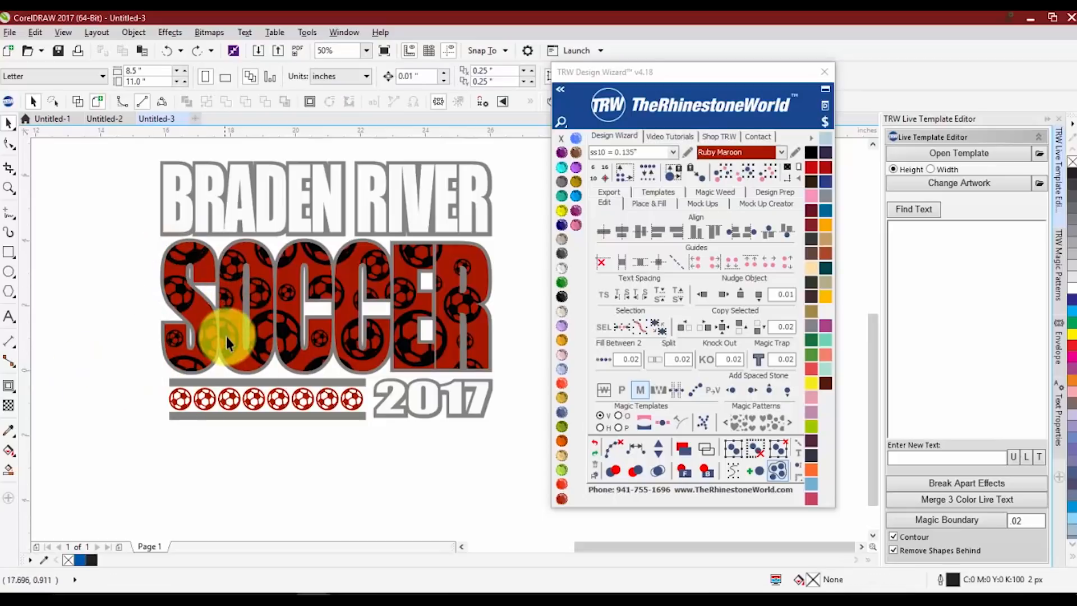
click(228, 334)
drag(249, 333, 169, 353)
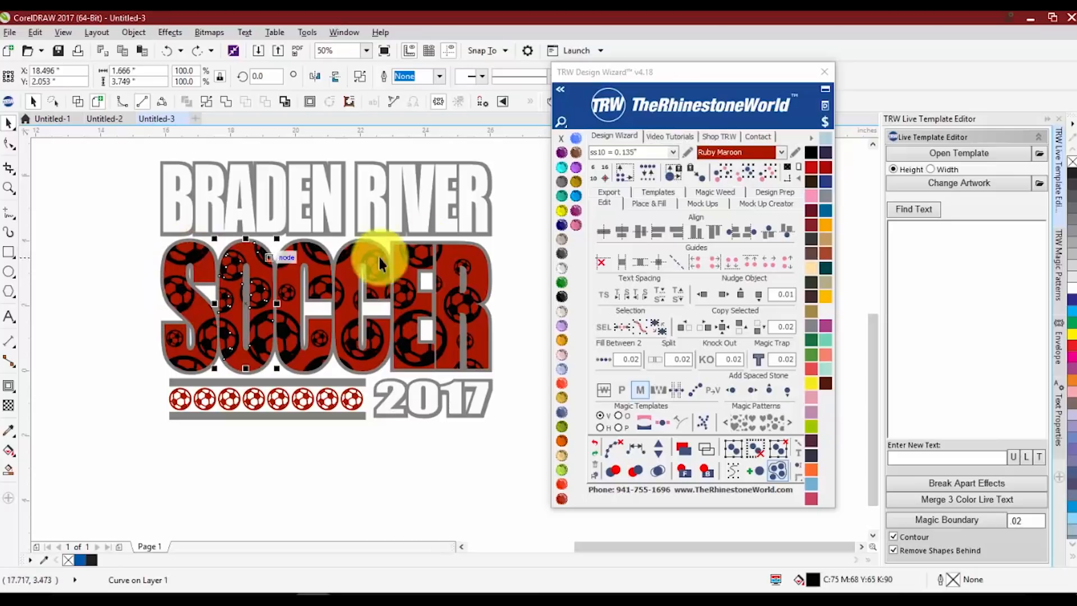
click(101, 264)
Select every black ball piece in SOCCER by its matching colour and weld them into one curve
click(194, 252)
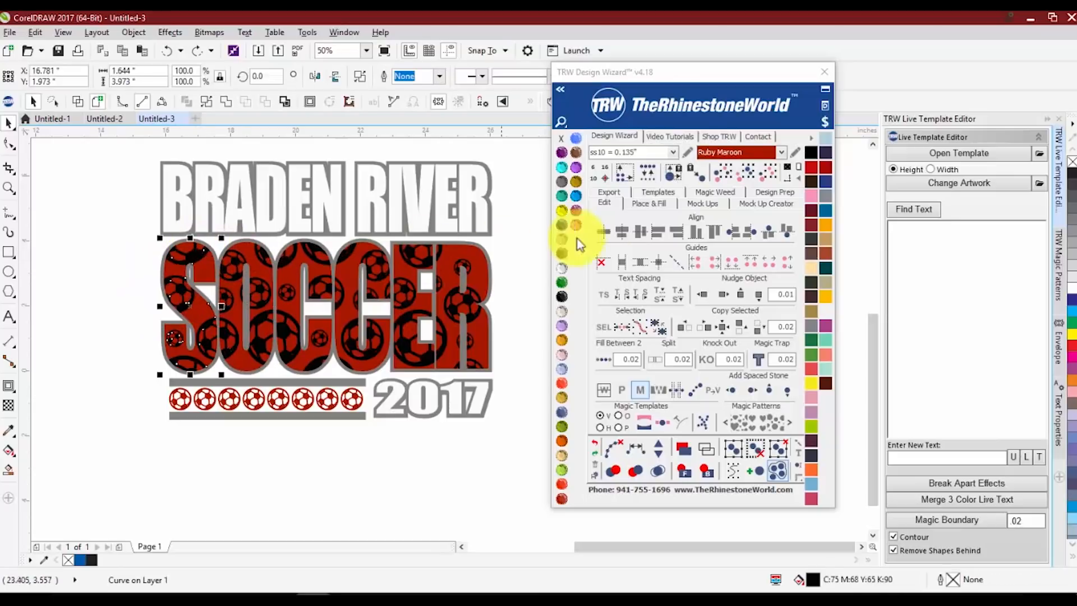
click(752, 178)
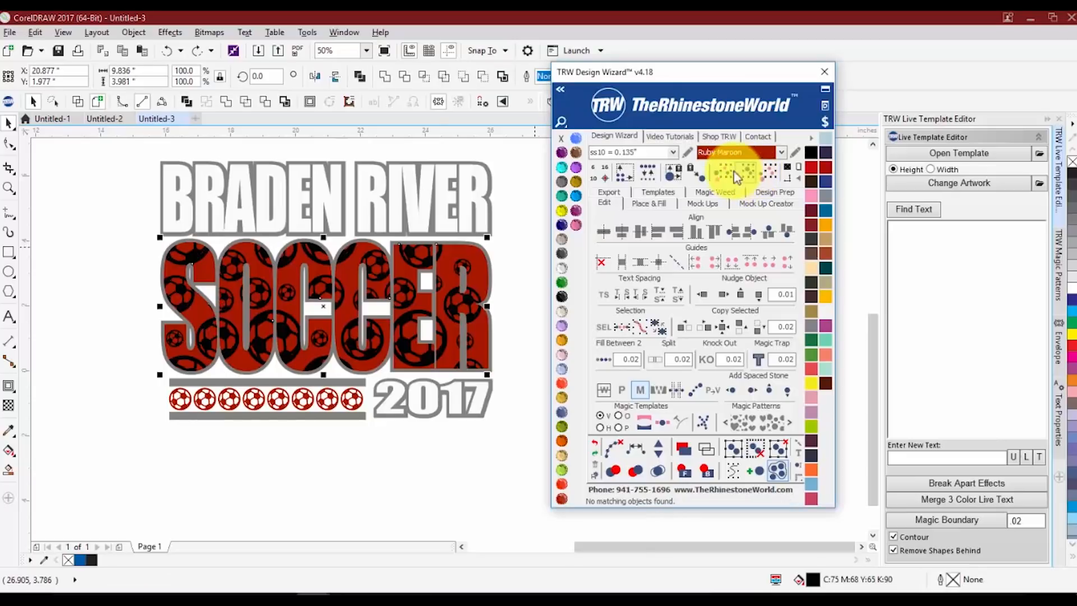
click(386, 75)
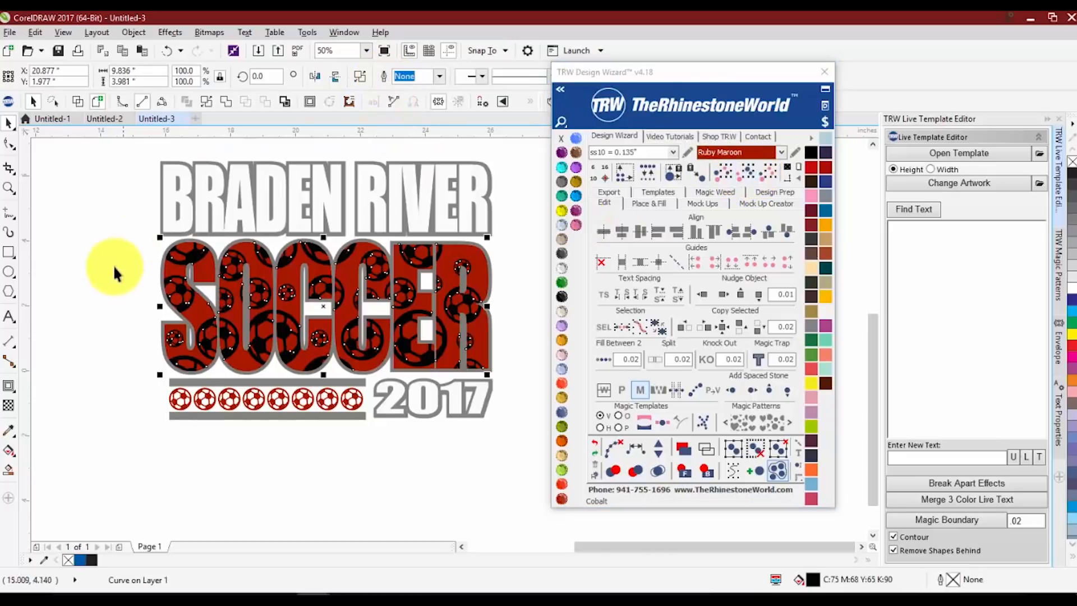
click(113, 264)
Move the welded ball pattern down as a test and undo the move
drag(180, 288, 179, 306)
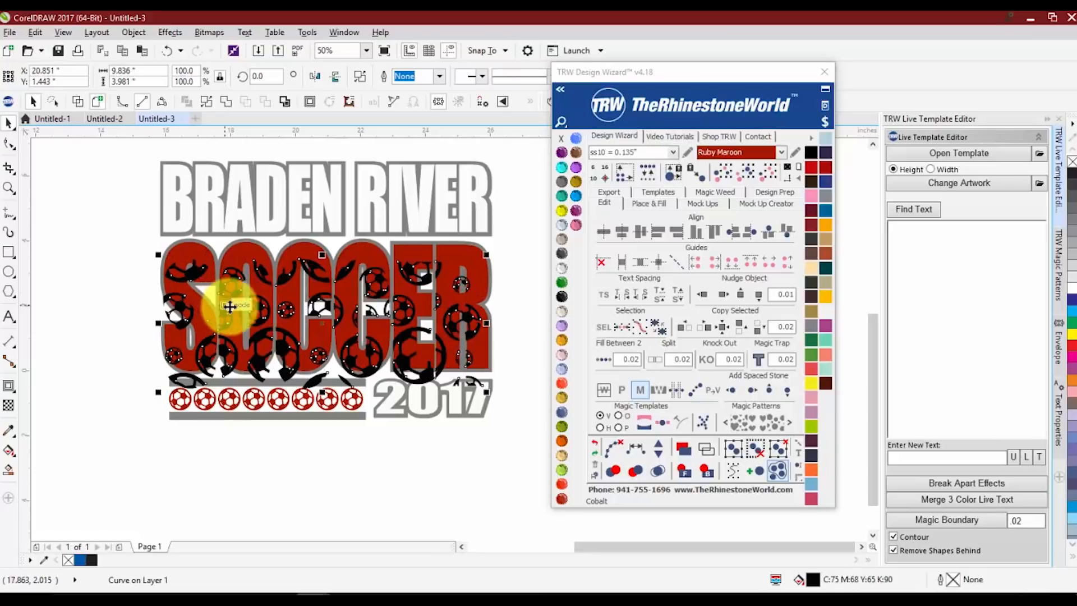
key(ctrl+z)
click(137, 283)
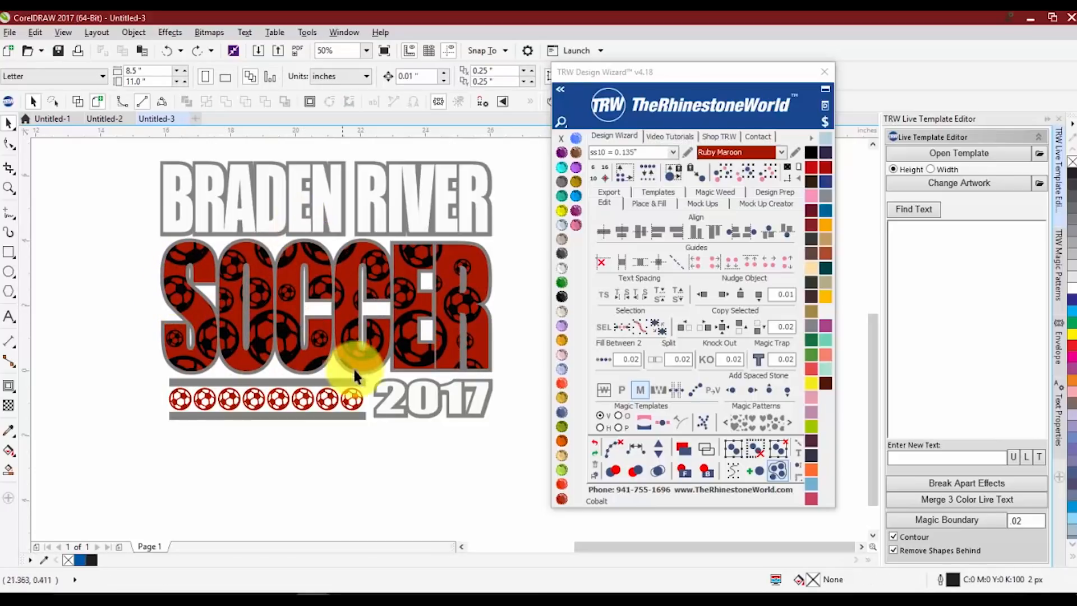
Inspect the finished SOCCER lettering up close and close the TRW Design Wizard window
scroll(337, 289, up, 1)
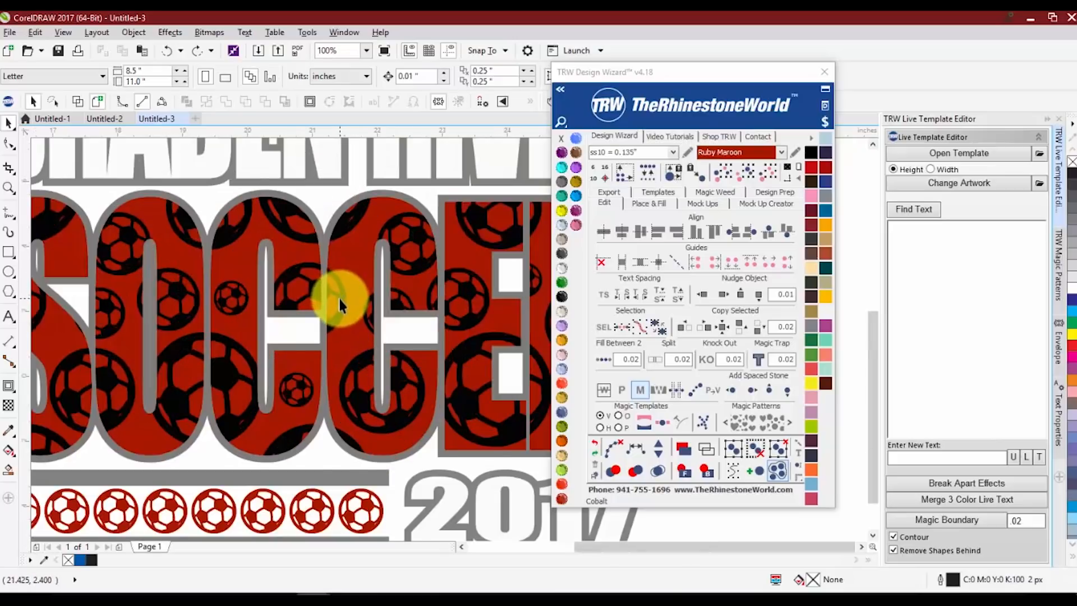
scroll(339, 296, down, 1)
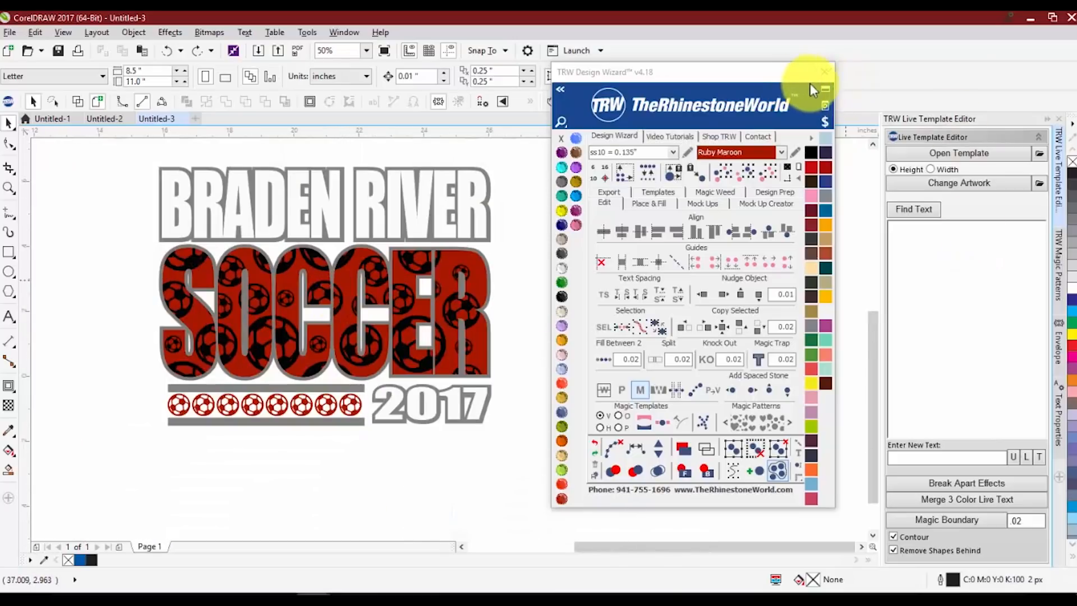
click(824, 72)
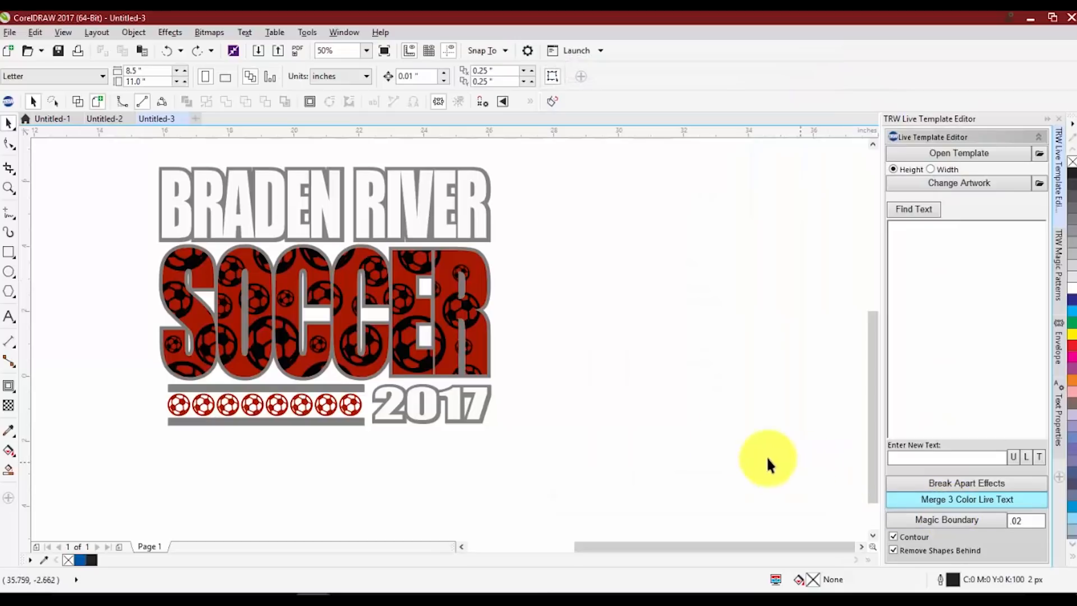
Break apart the contour effect of the BRADEN RIVER text, then move the text down as a test and undo the move
click(199, 210)
click(207, 190)
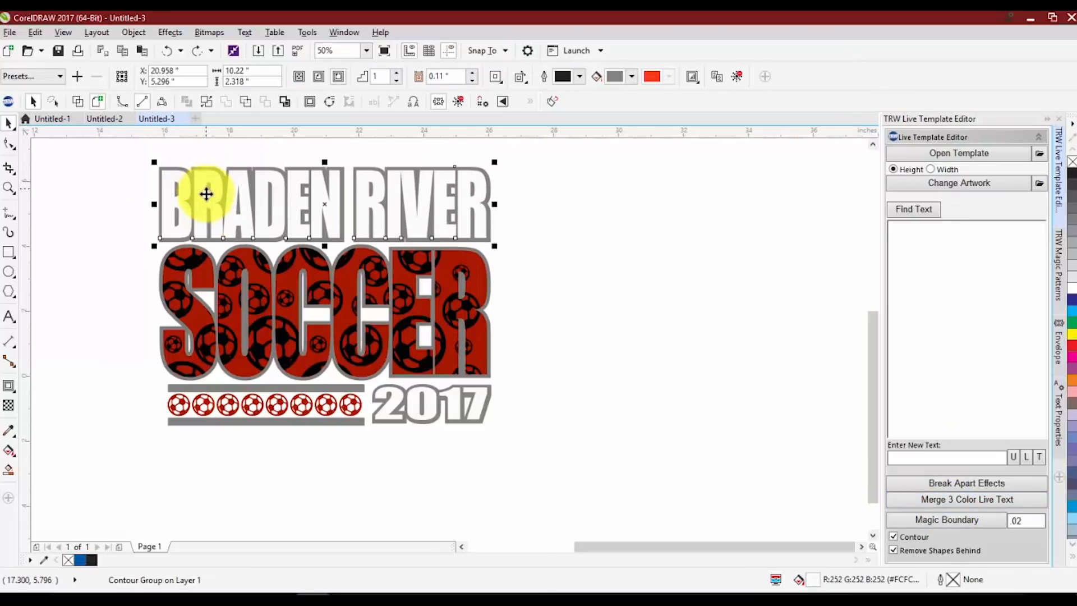
click(920, 492)
drag(469, 197, 469, 247)
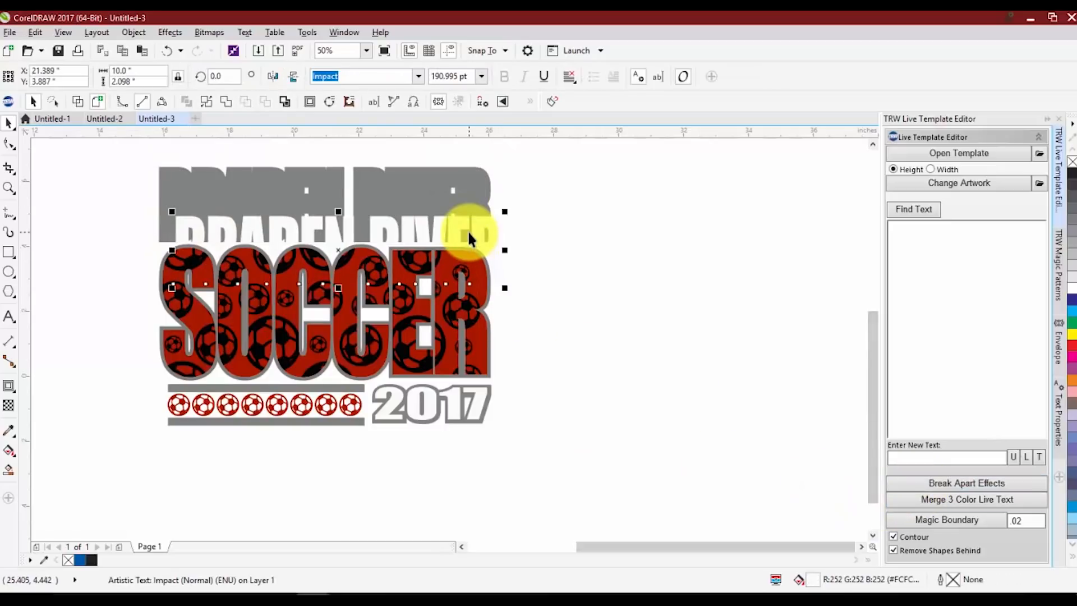
key(ctrl+z)
Select the 2017 text with its contour and break the contour effect apart
click(500, 435)
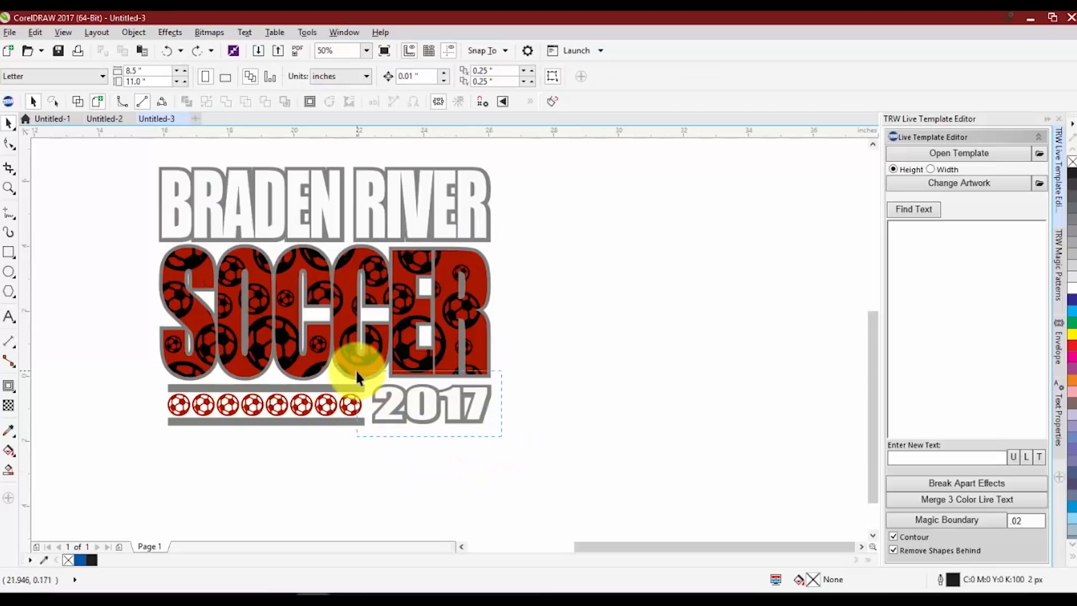
drag(356, 372, 356, 371)
click(904, 483)
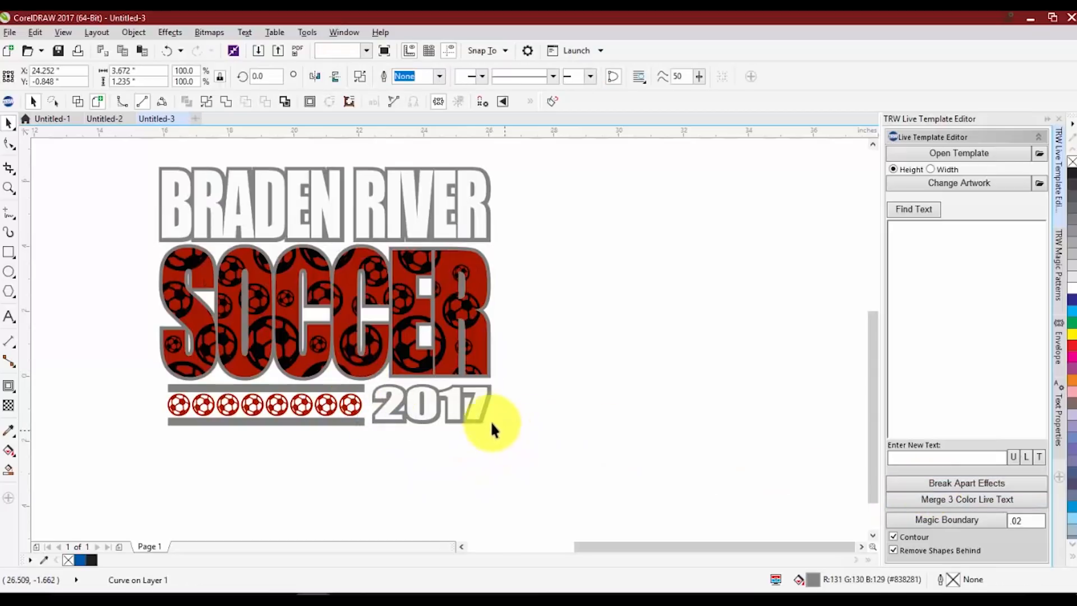
Select the white 2017 and BRADEN RIVER texts together and fill both with blue
click(456, 408)
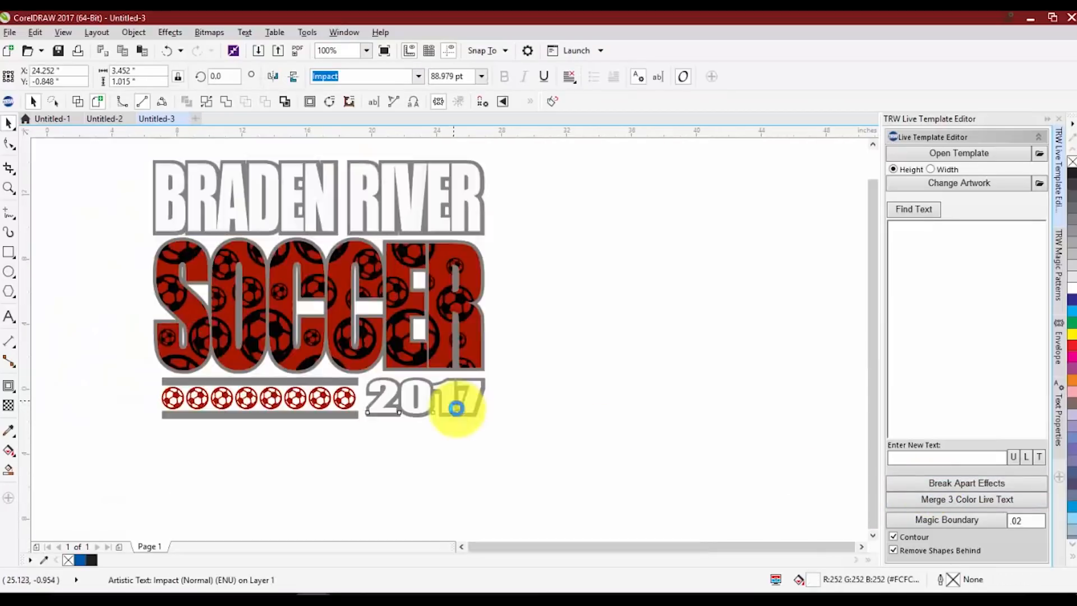
scroll(436, 338, up, 2)
shift+click(422, 223)
scroll(679, 274, down, 1)
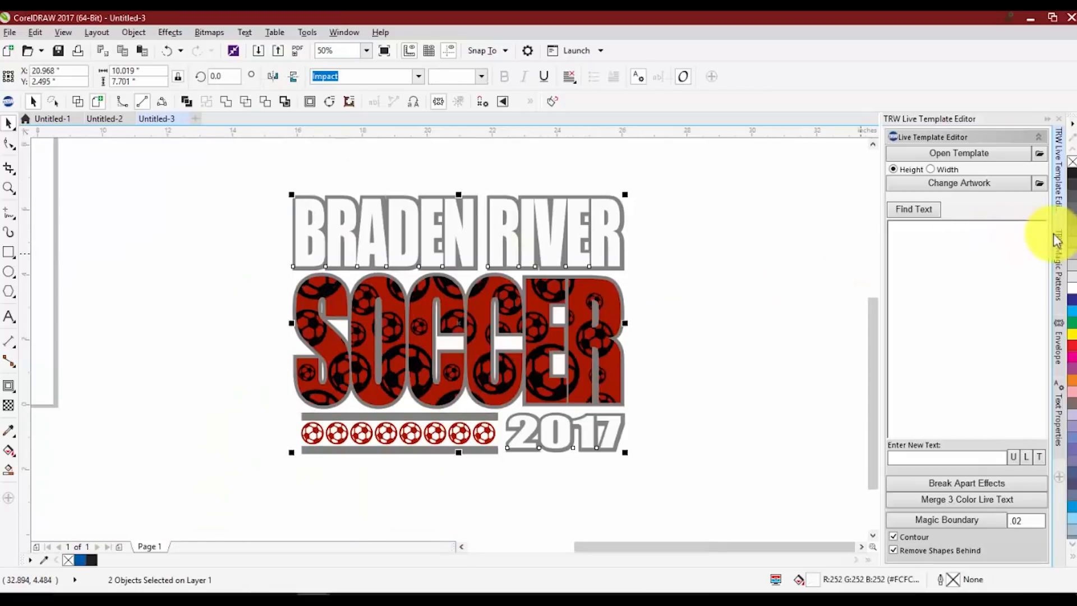
click(1070, 297)
click(696, 292)
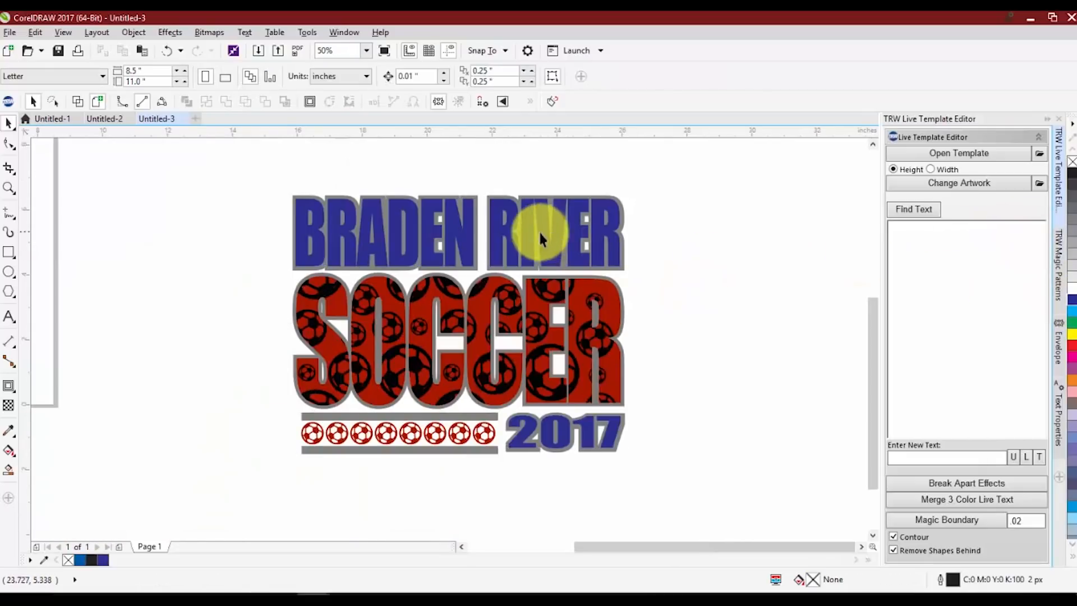
Try moving the blue BRADEN RIVER text down off its outline and undo the move
click(544, 258)
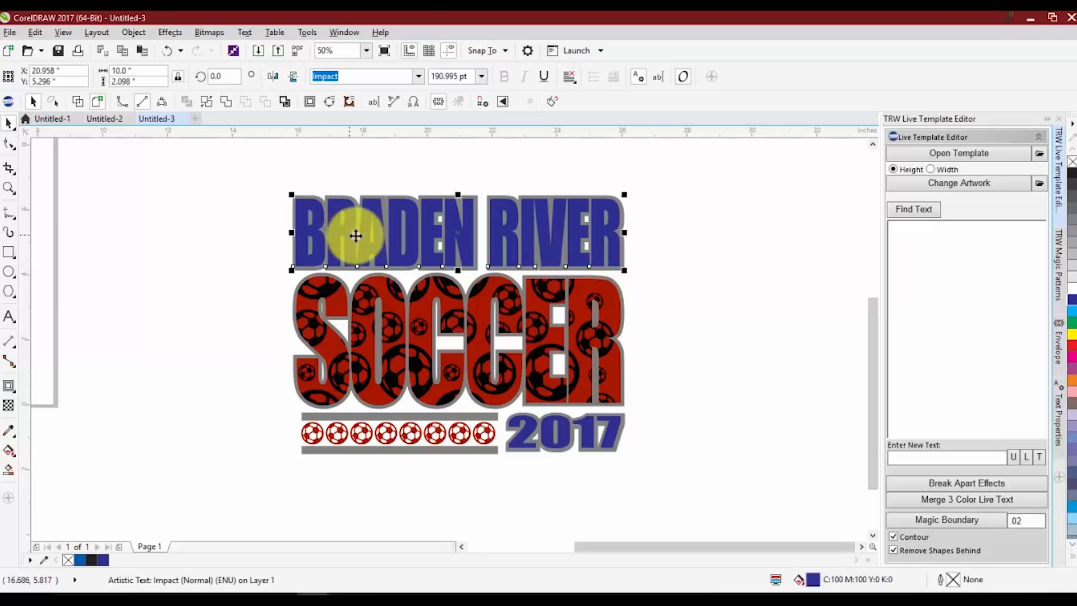
scroll(355, 233, up, 2)
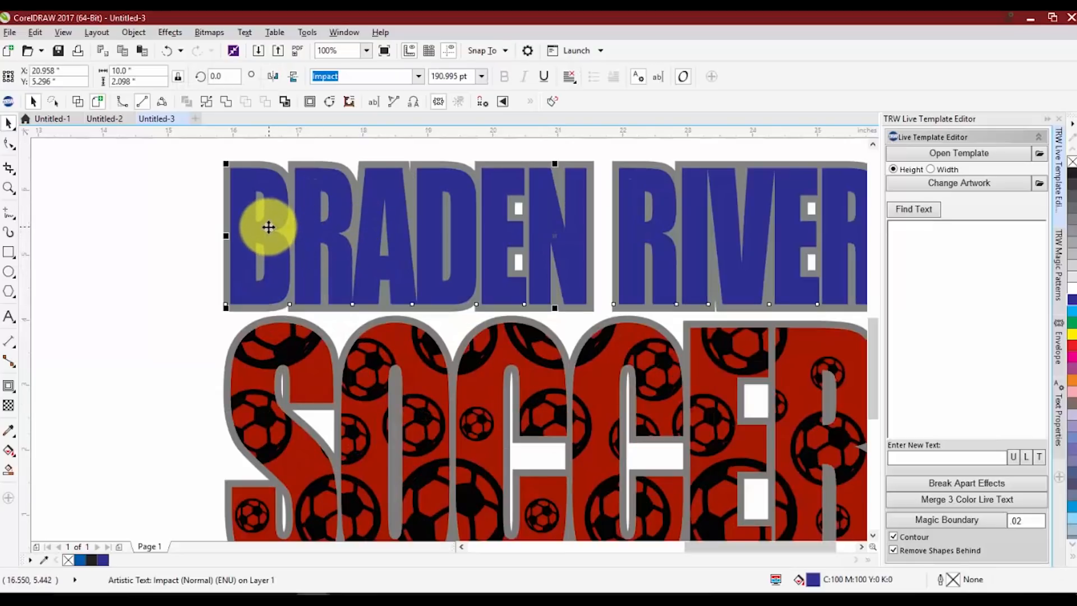
scroll(269, 227, down, 2)
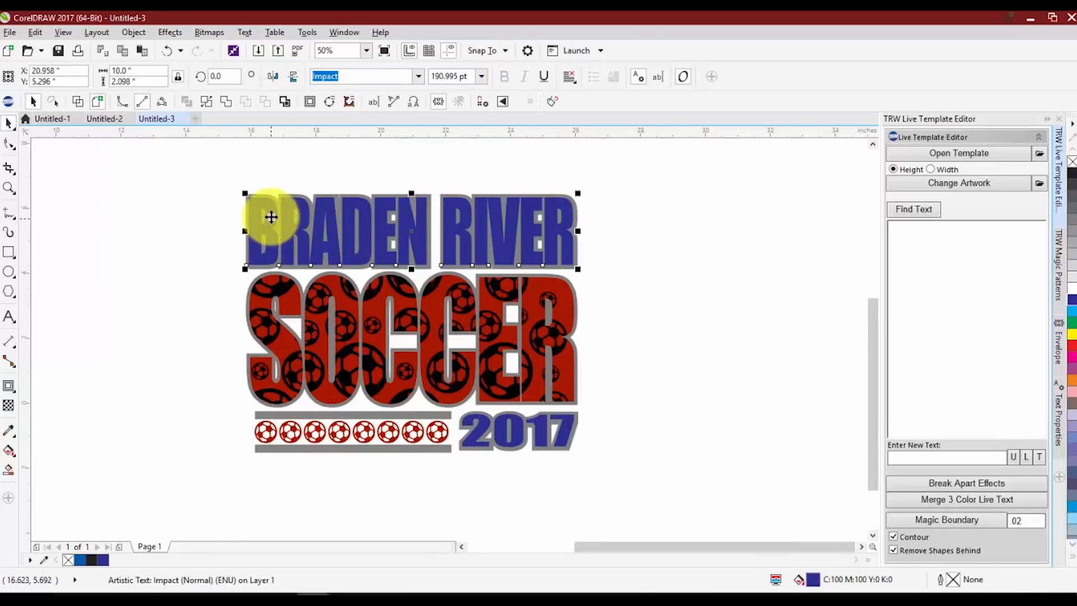
drag(271, 215, 275, 223)
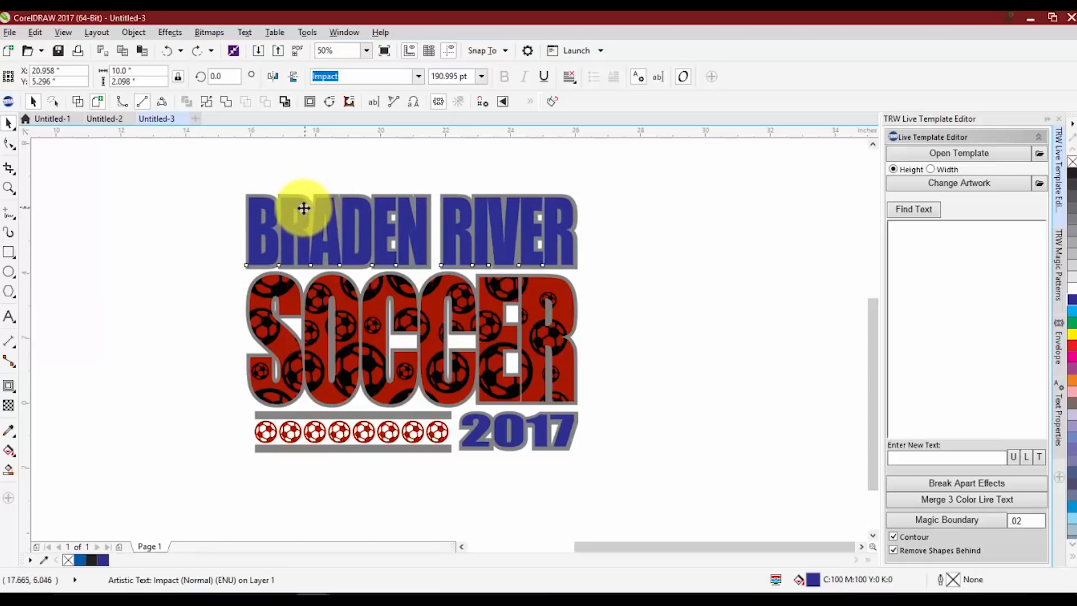
drag(300, 211, 303, 264)
key(ctrl+z)
key(ctrl+z)
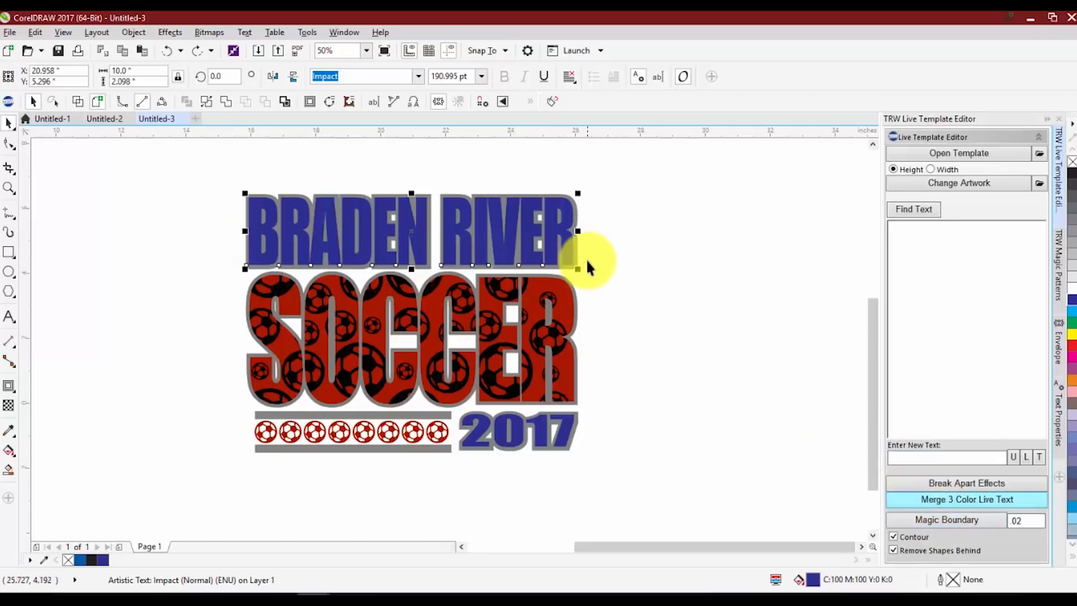
Apply a .02 Magic Boundary to the BRADEN RIVER text and check the cutout with a test move that is undone
click(912, 520)
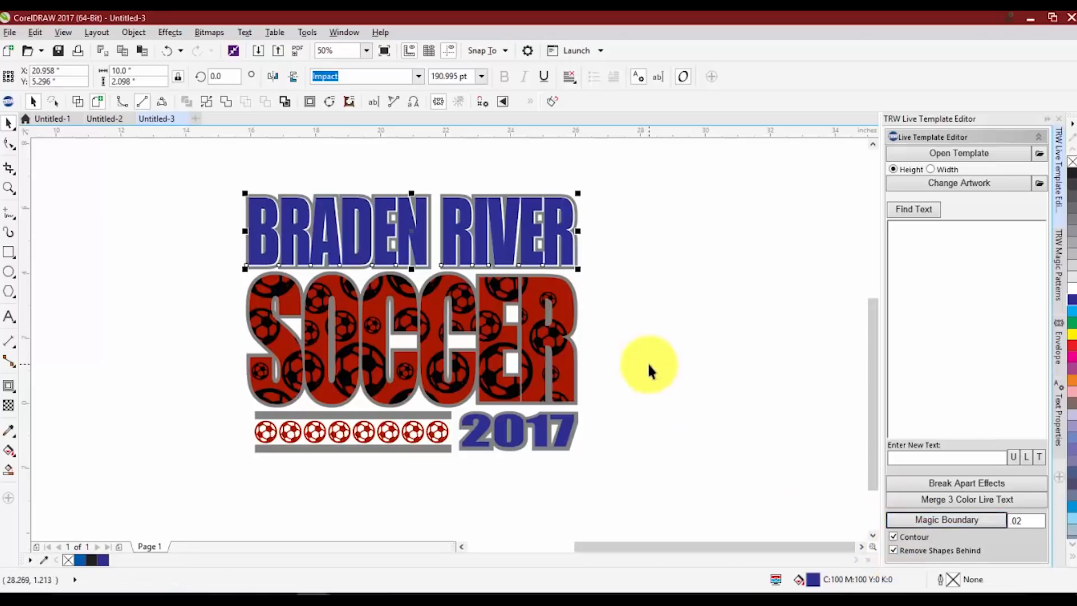
scroll(560, 224, up, 3)
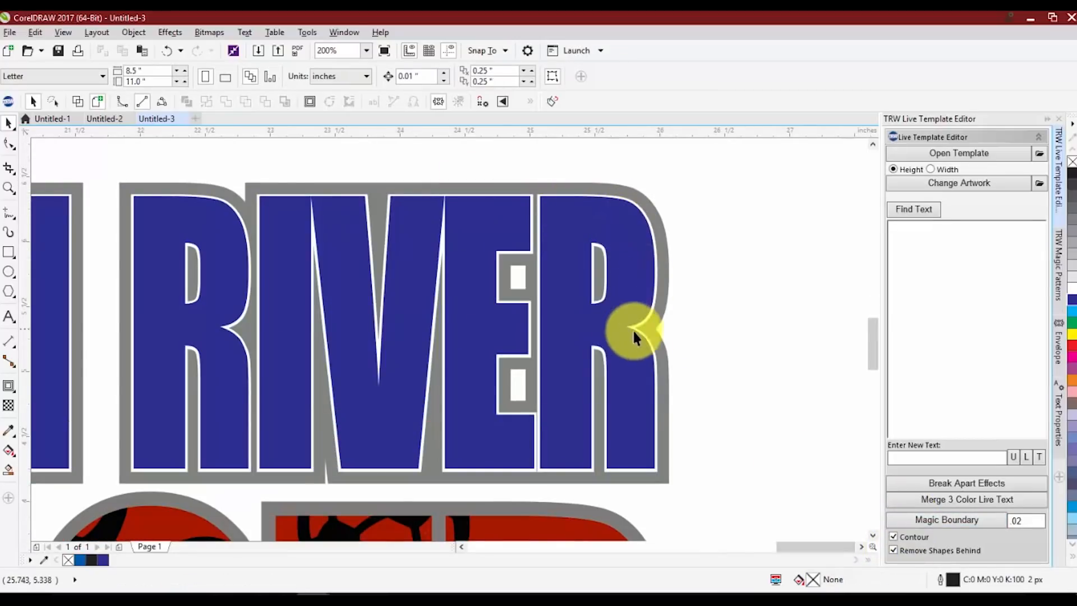
scroll(682, 429, down, 2)
drag(606, 360, 630, 428)
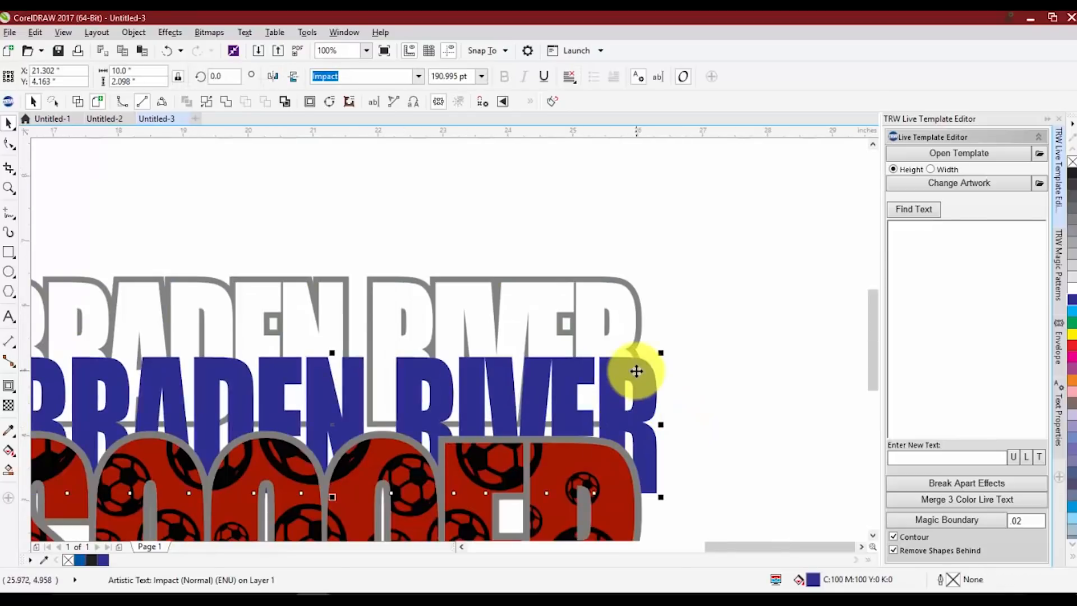
key(ctrl+z)
click(636, 227)
scroll(638, 233, down, 1)
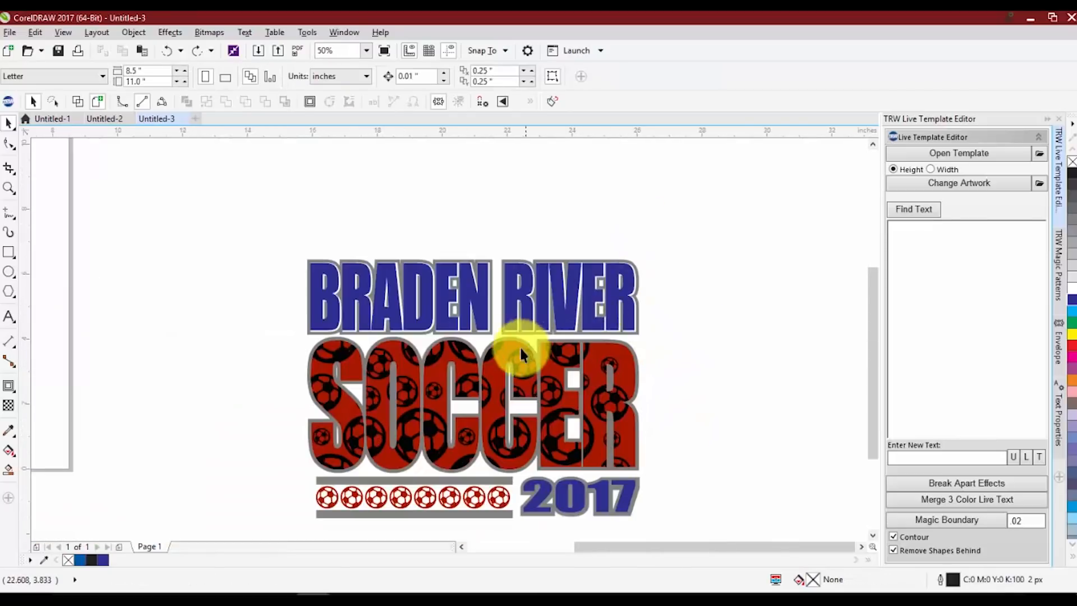
Apply a .02 Magic Boundary around the blue 2017 text and inspect the gap to its outline
scroll(484, 306, down, 1)
scroll(529, 396, up, 2)
click(472, 343)
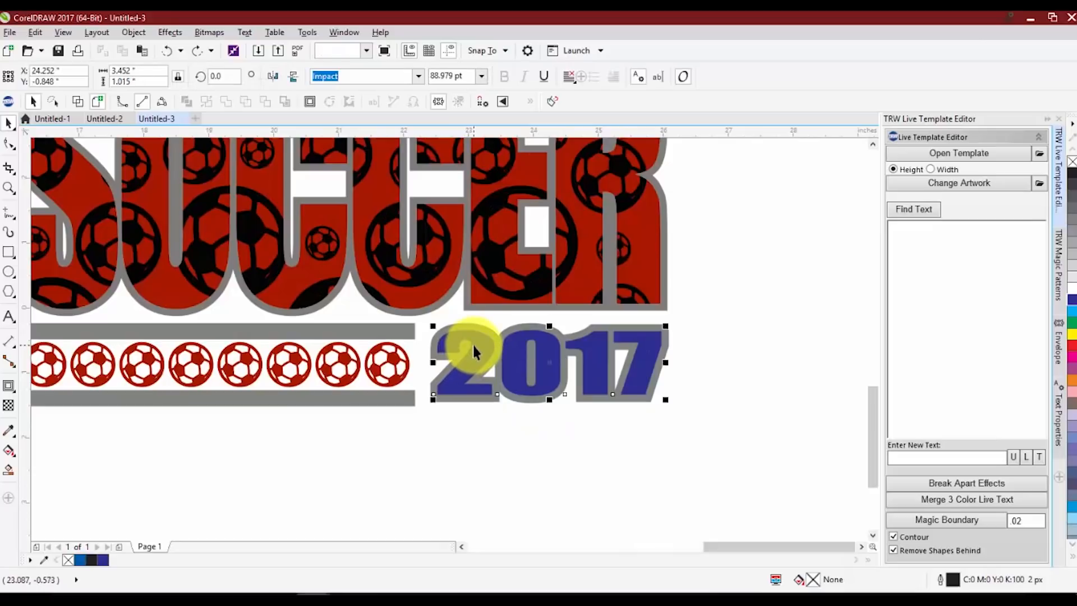
click(944, 521)
click(539, 414)
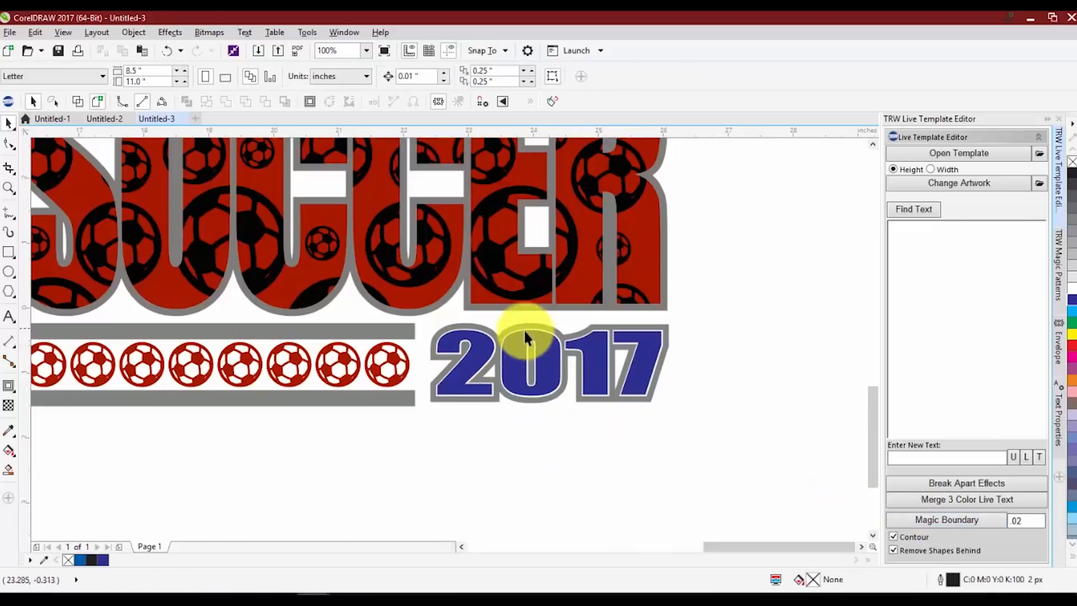
scroll(586, 397, up, 1)
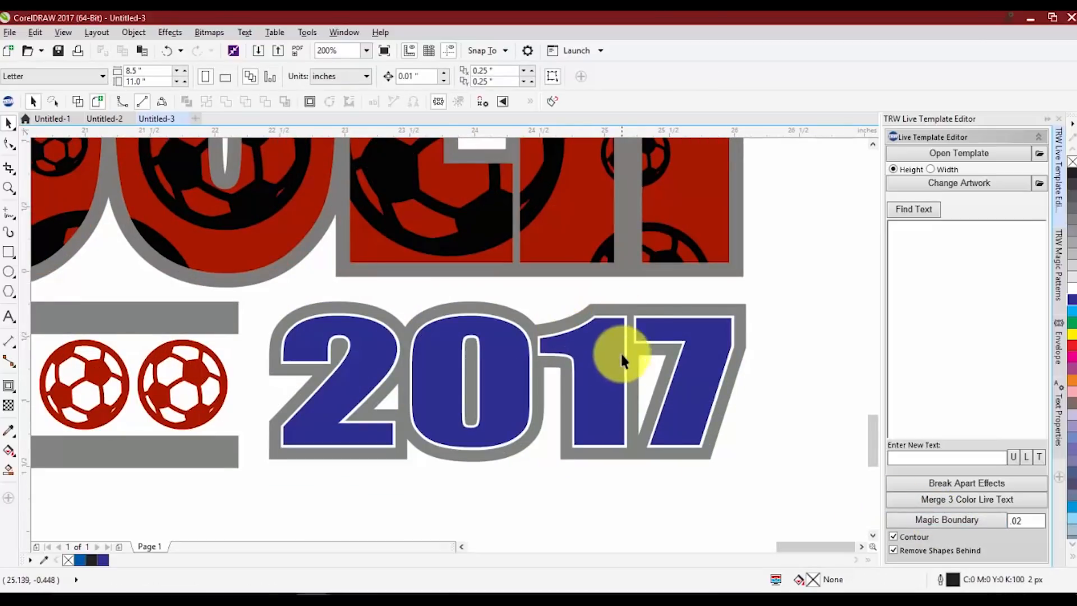
scroll(622, 392, down, 2)
Apply a .02 Magic Boundary to the red SOCCER lettering
scroll(440, 258, up, 1)
scroll(481, 258, up, 1)
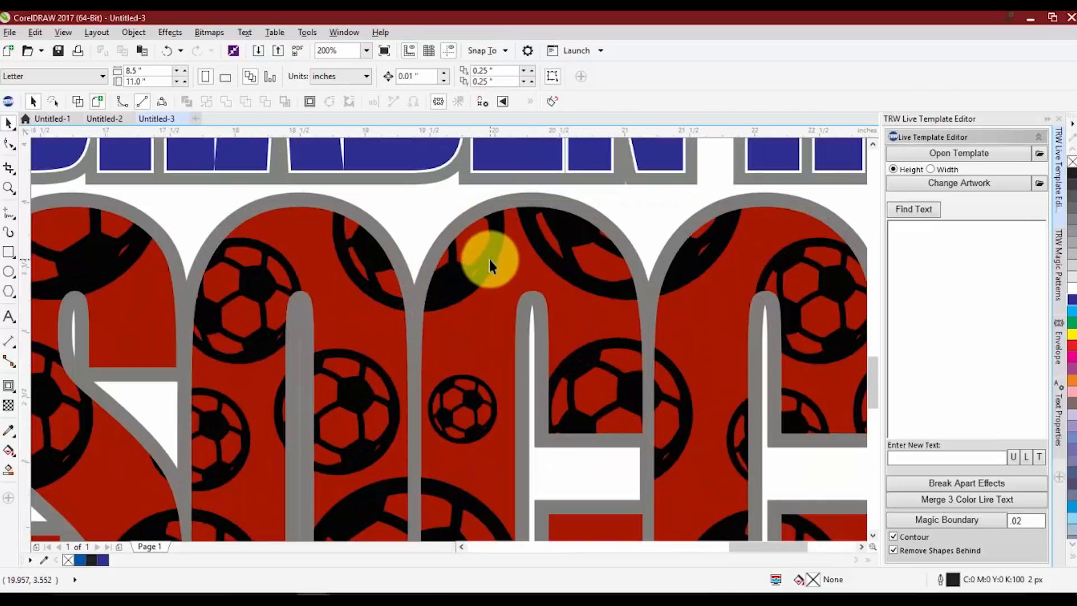
scroll(492, 247, down, 2)
scroll(502, 247, up, 2)
scroll(510, 255, down, 1)
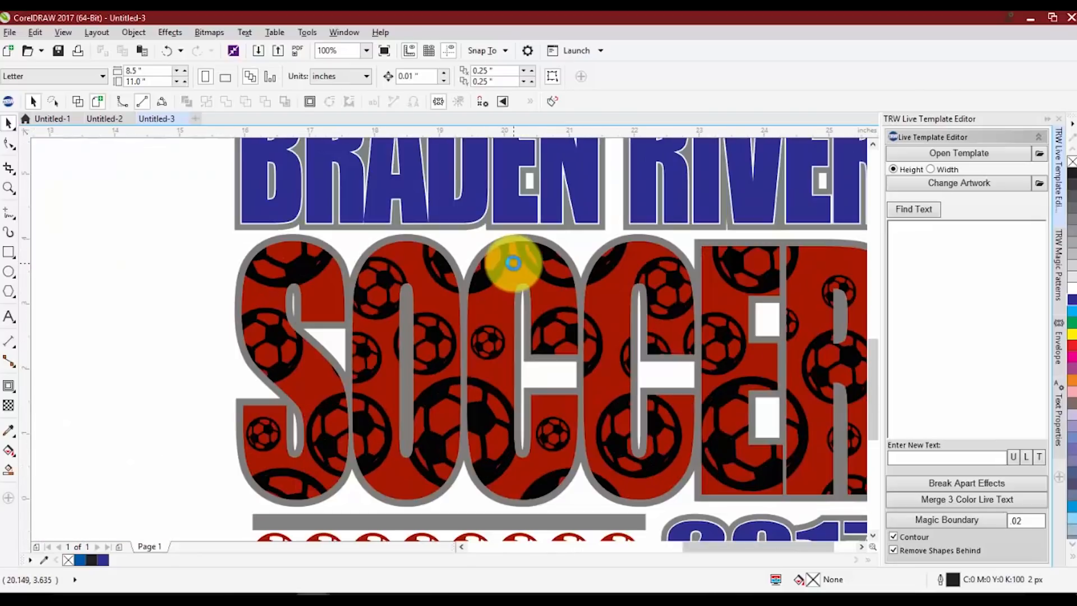
click(515, 295)
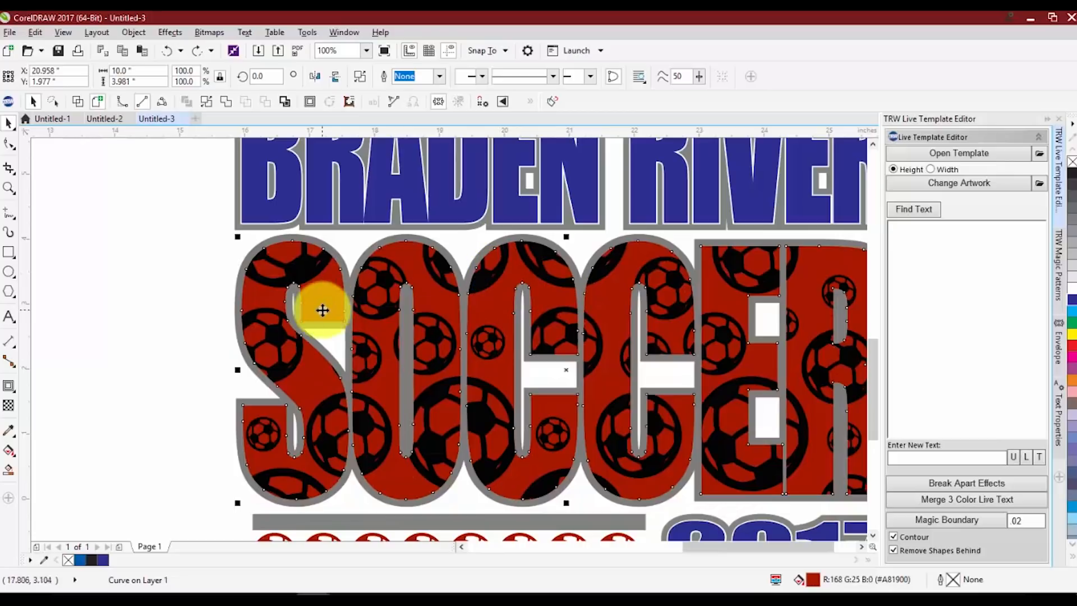
click(965, 524)
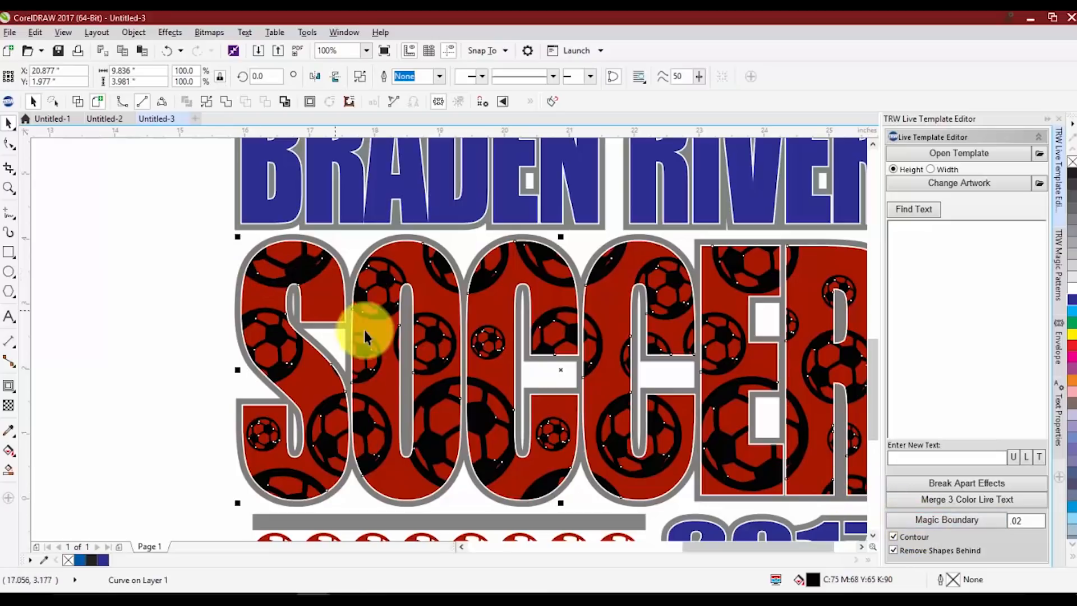
Apply a .02 Magic Boundary to the black ball pattern in SOCCER and inspect the gaps across the design
click(938, 520)
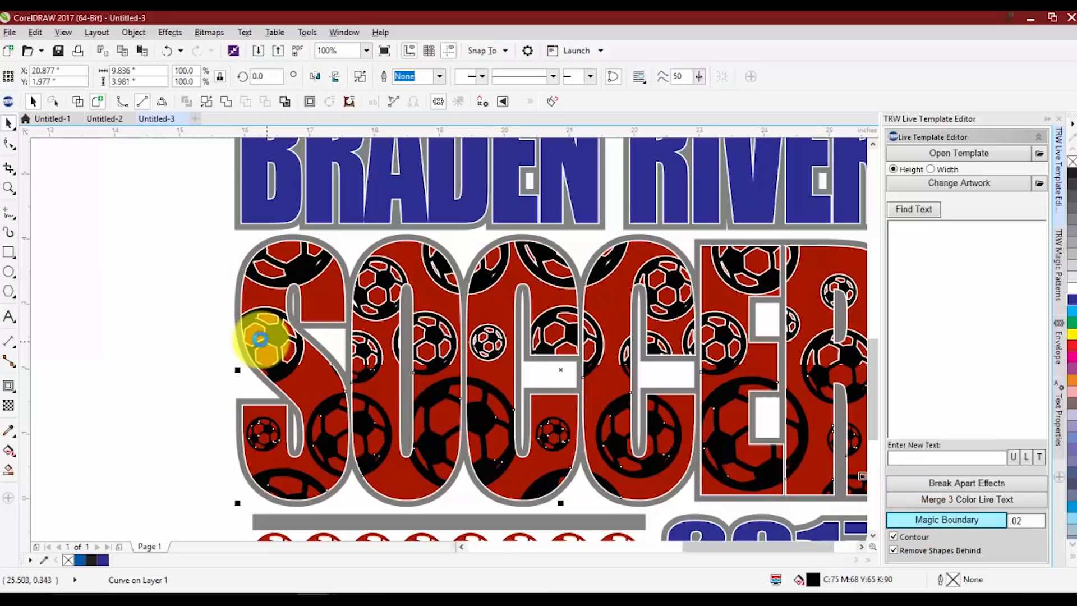
click(140, 309)
scroll(345, 308, down, 2)
scroll(375, 322, up, 2)
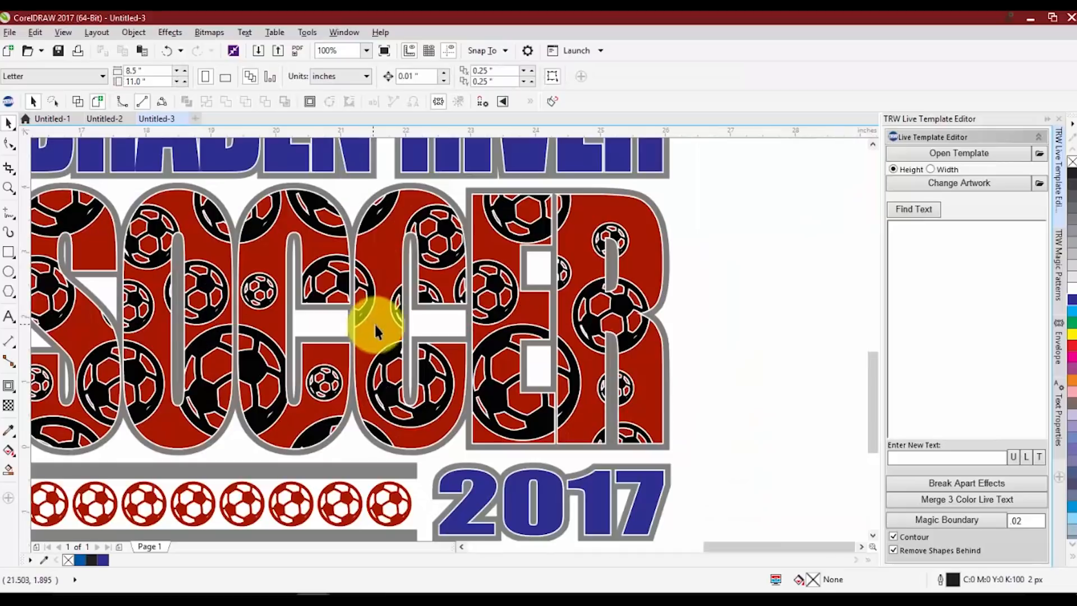
scroll(455, 246, down, 1)
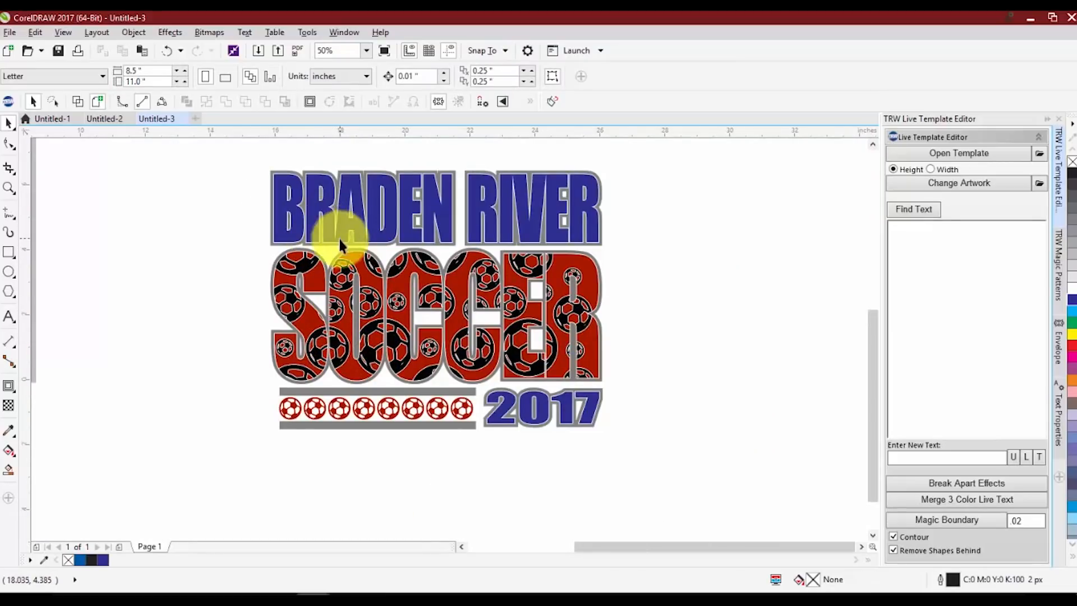
scroll(283, 234, up, 1)
scroll(288, 234, down, 1)
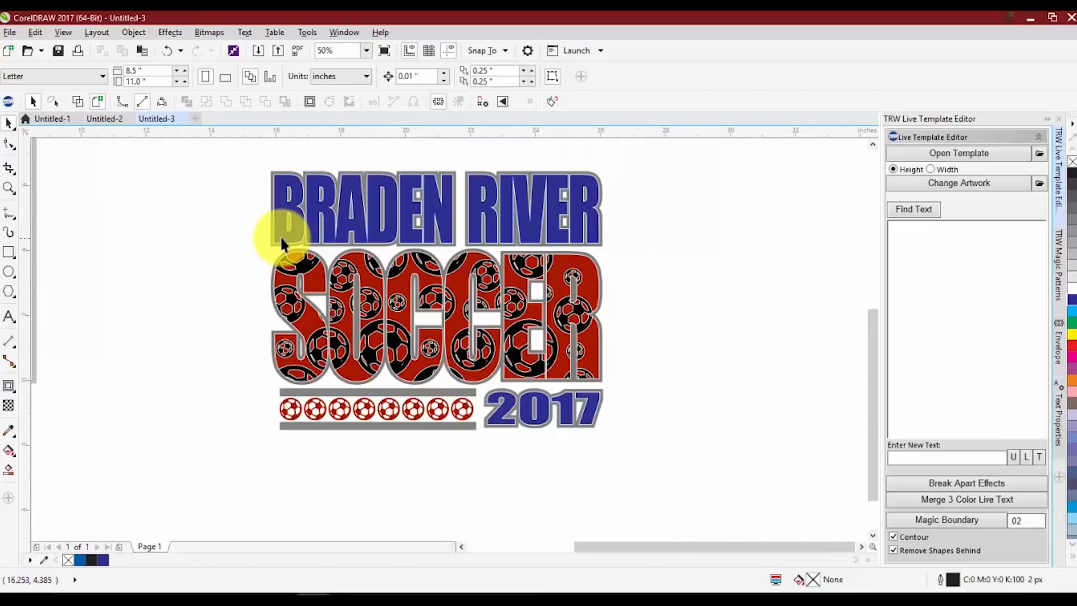
Weld the blue BRADEN RIVER and 2017 texts into one curve and fill it with 20% black
click(282, 241)
shift+click(497, 421)
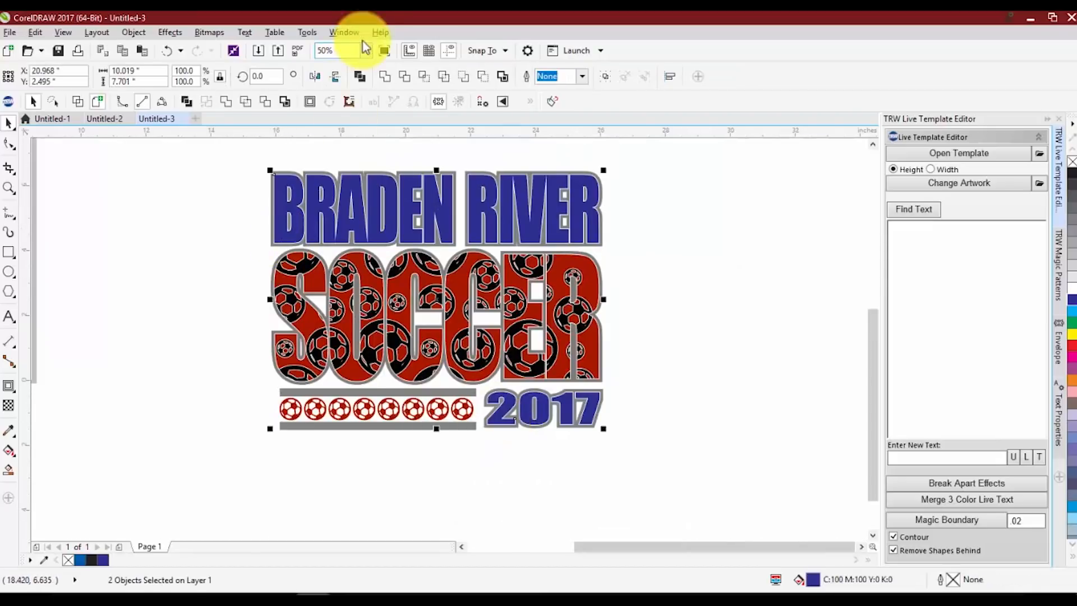
click(384, 79)
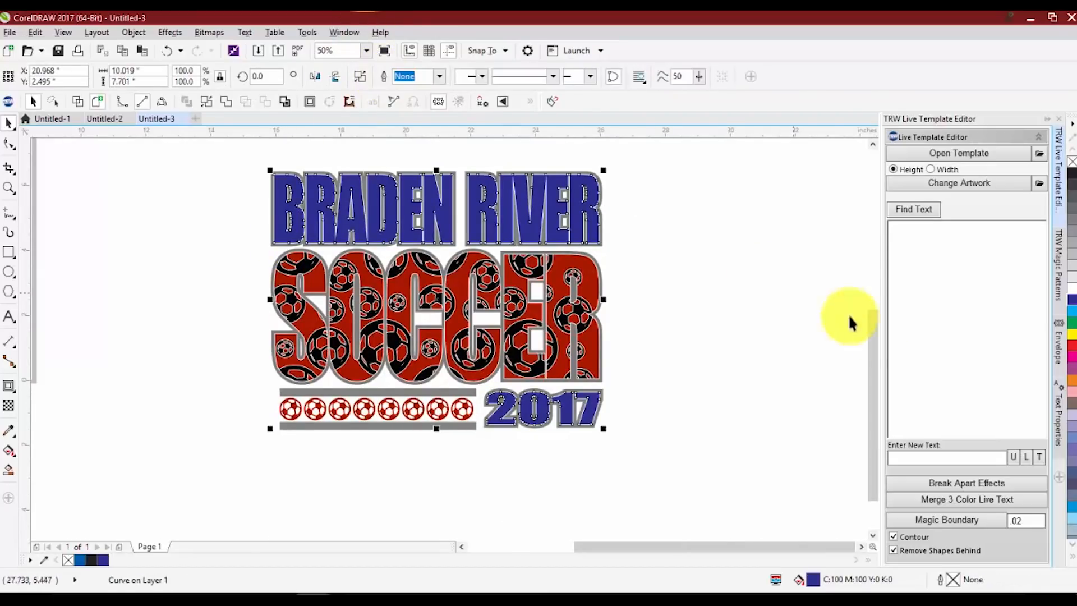
click(1071, 285)
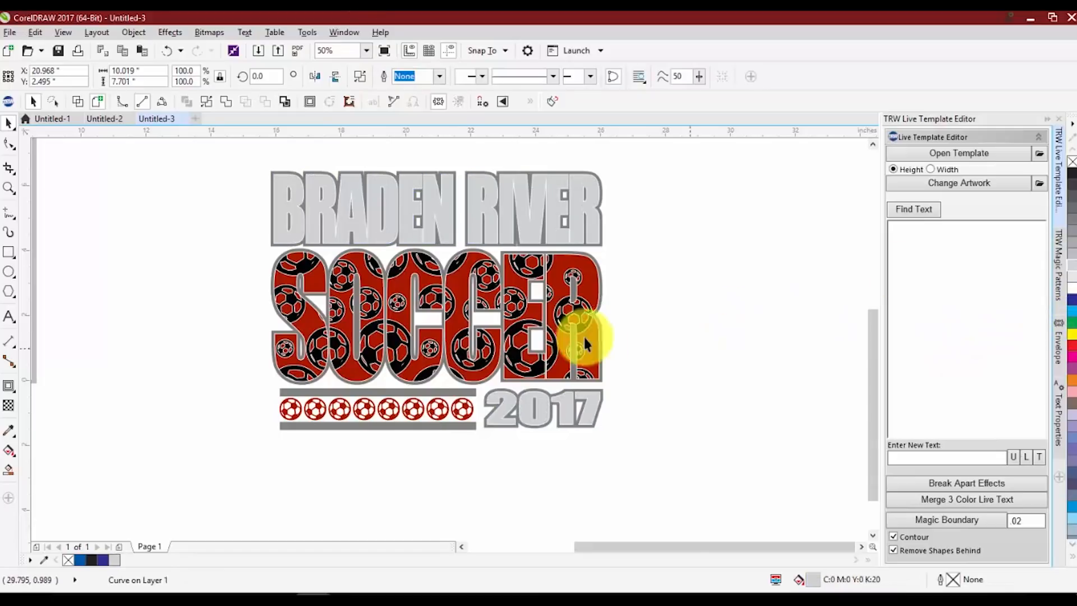
Open the TRW Design Wizard, place a black background behind the whole design and colour the ball pattern Crystal
click(128, 148)
click(8, 101)
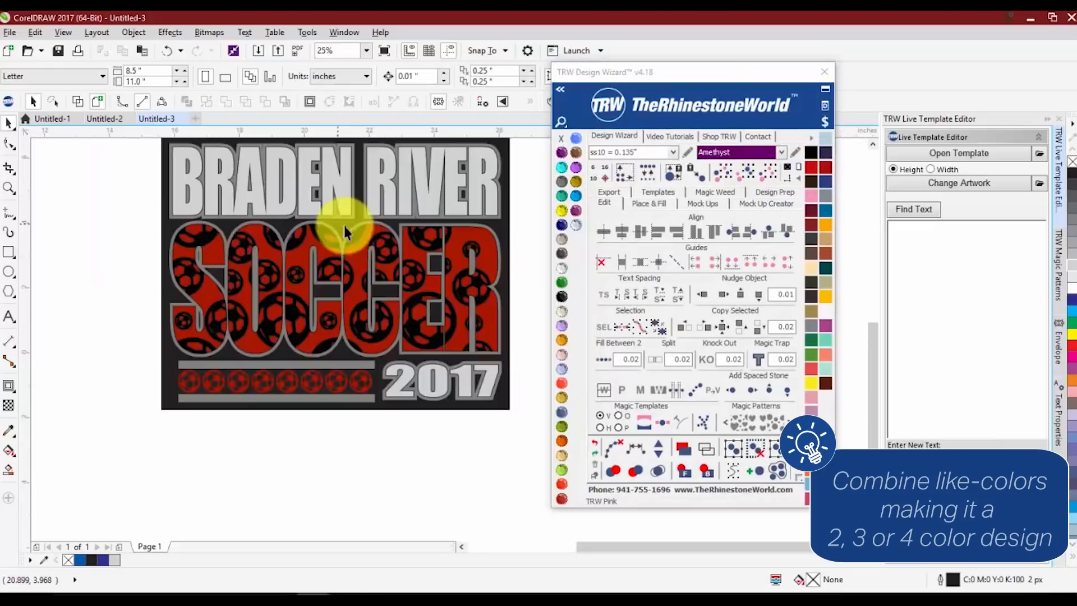
scroll(343, 223, up, 2)
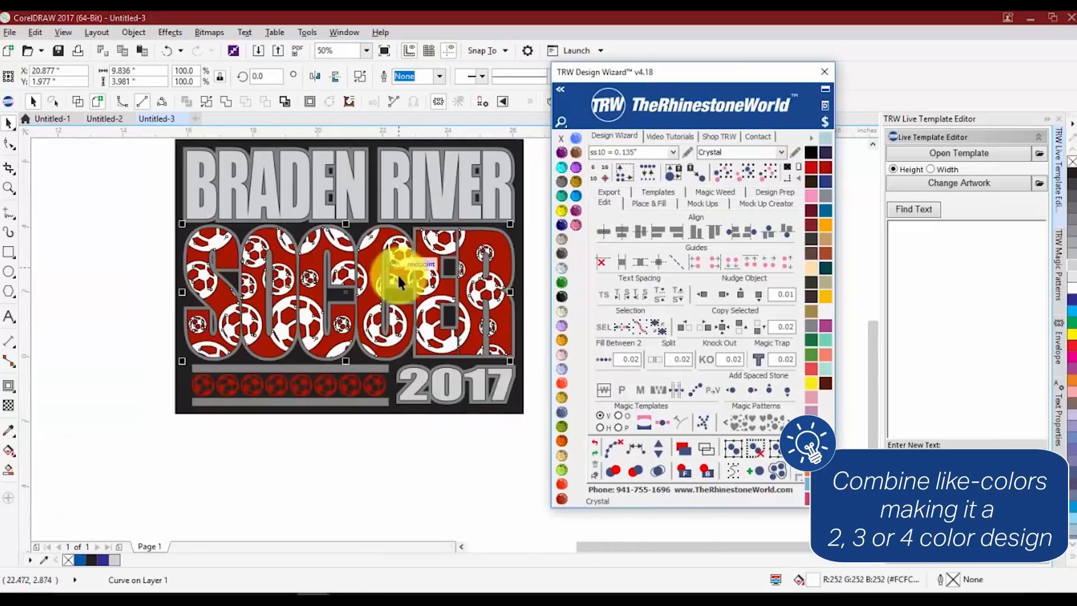
scroll(385, 392, up, 3)
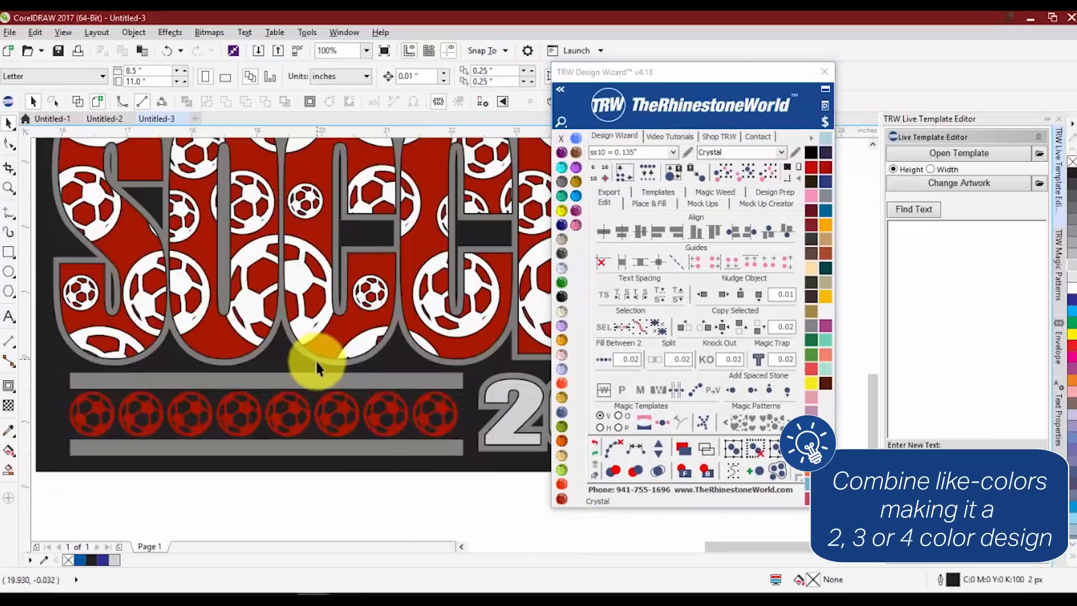
scroll(315, 359, down, 2)
Recolour the row of eight small soccer balls to Red Siam
click(425, 413)
drag(443, 422, 446, 426)
click(561, 498)
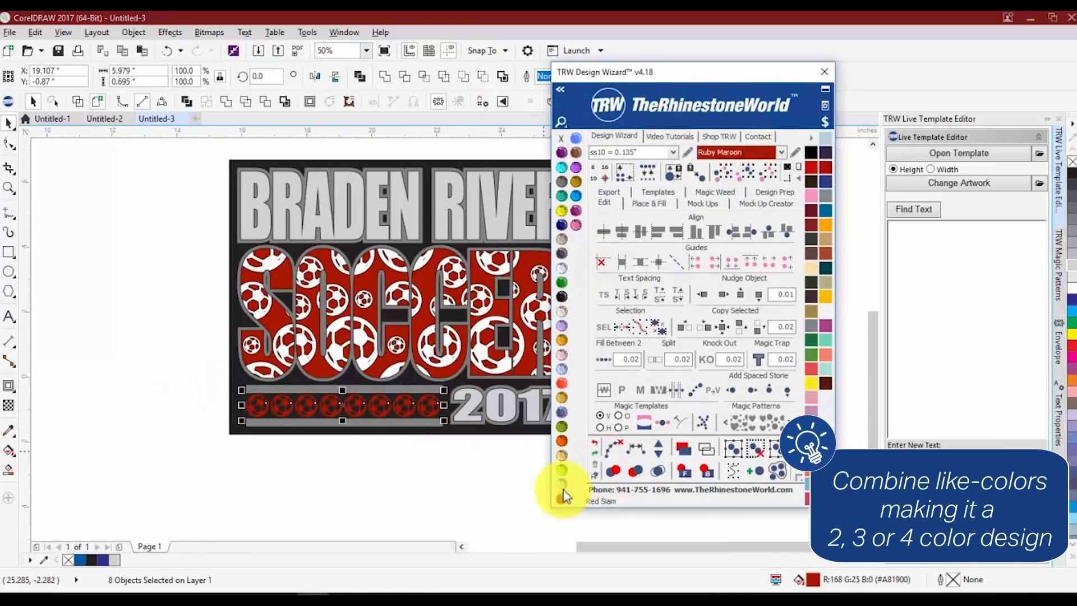
click(561, 484)
Recolour the welded BRADEN RIVER and 2017 lettering to Crystal
click(474, 418)
click(561, 269)
click(224, 252)
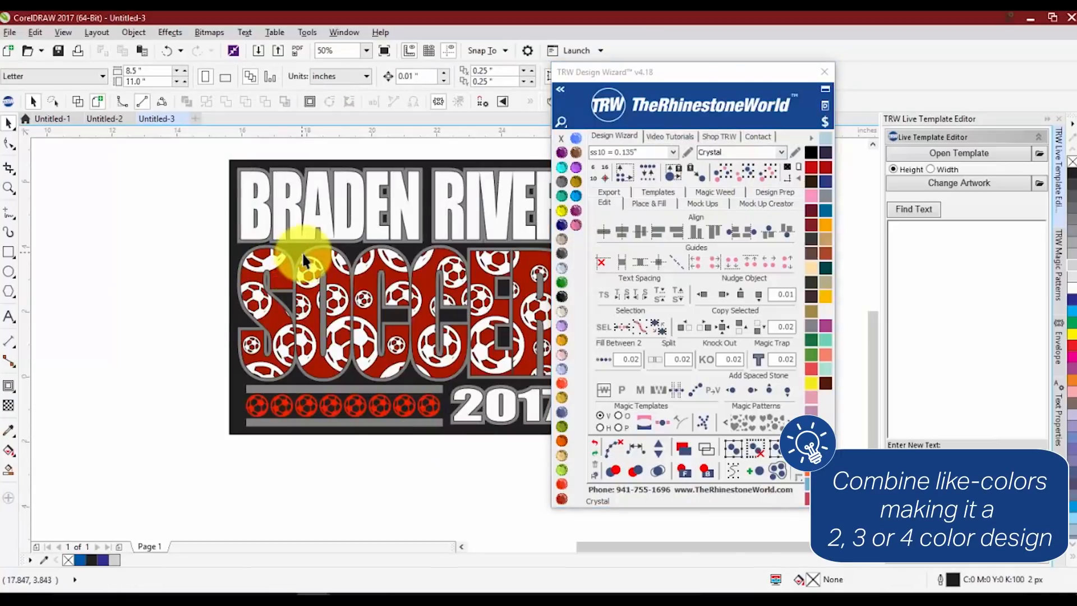
Select the grey outlines of all the lettering plus the two grey bars and recolour them to Topaz
scroll(299, 254, up, 1)
click(297, 255)
shift+click(270, 228)
scroll(272, 233, down, 1)
shift+click(343, 382)
shift+click(342, 414)
scroll(441, 406, up, 1)
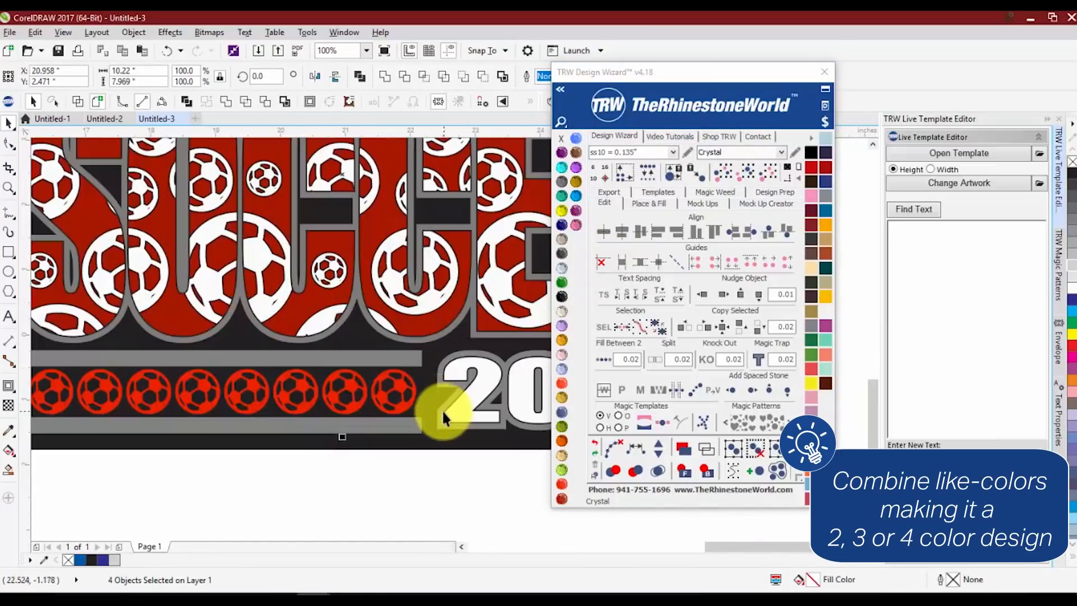
shift+click(442, 409)
click(561, 397)
scroll(392, 399, down, 1)
click(577, 182)
click(84, 318)
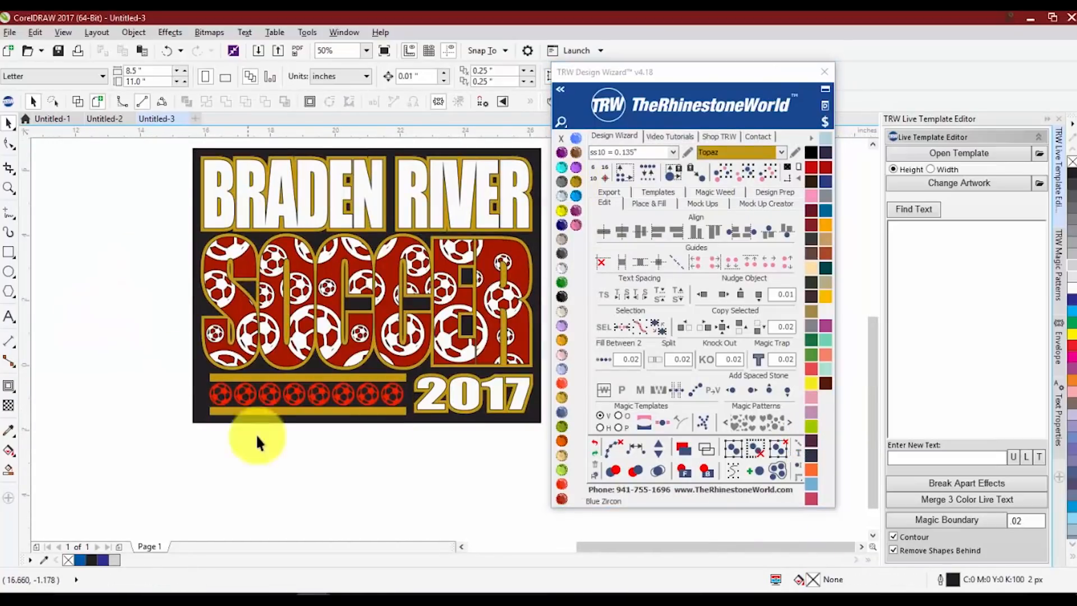
Recolour the row of eight small soccer balls to Ruby Maroon
drag(179, 382, 415, 421)
click(562, 498)
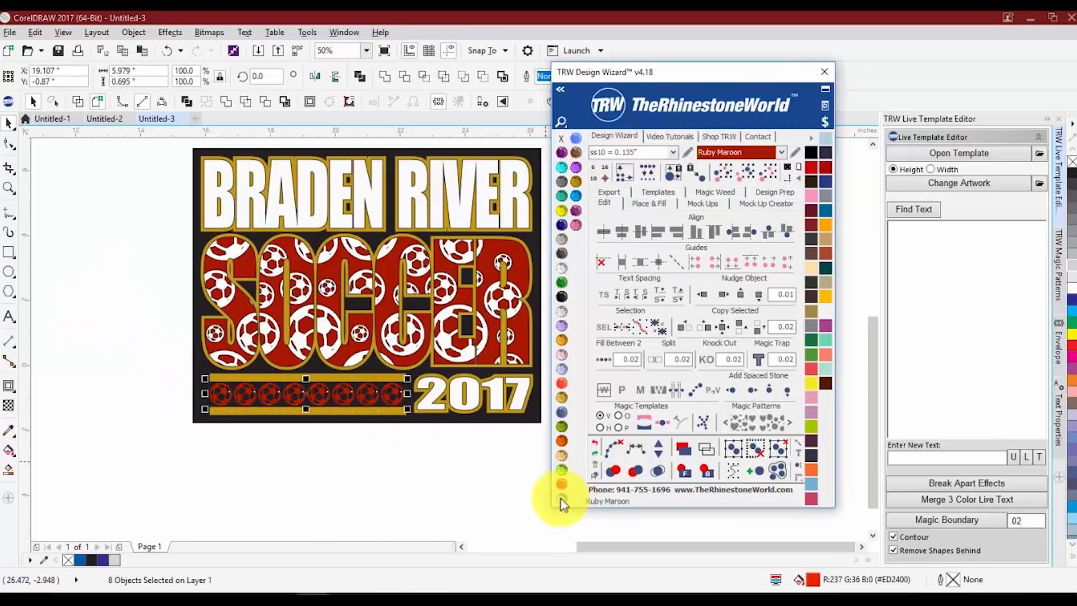
click(293, 436)
Try moving the red SOCCER lettering away from the ball pattern and undo the move
scroll(275, 264, up, 3)
scroll(281, 264, down, 2)
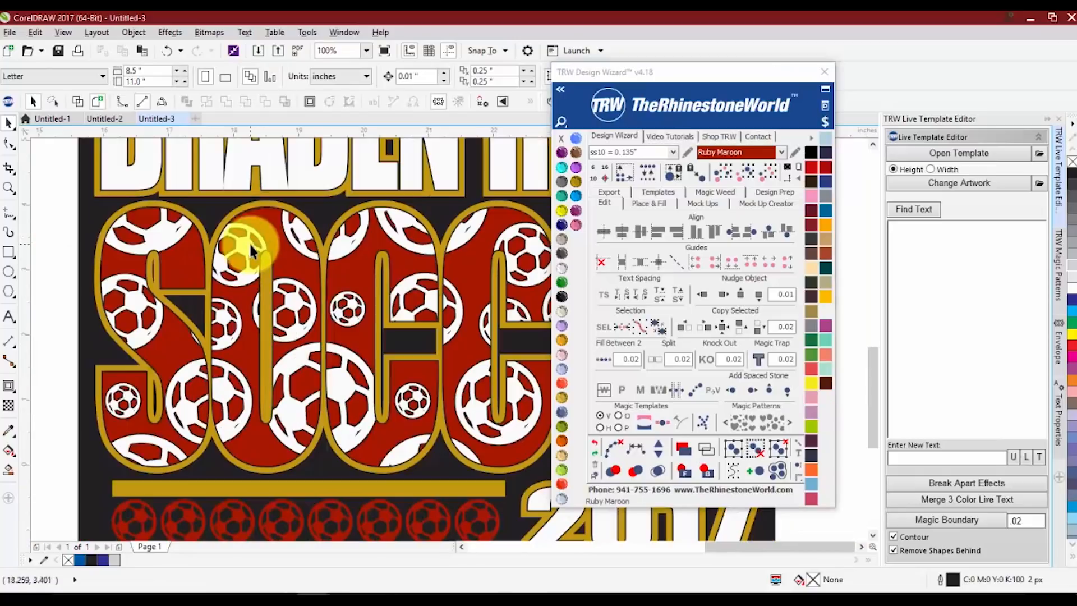
click(307, 274)
key(ctrl+z)
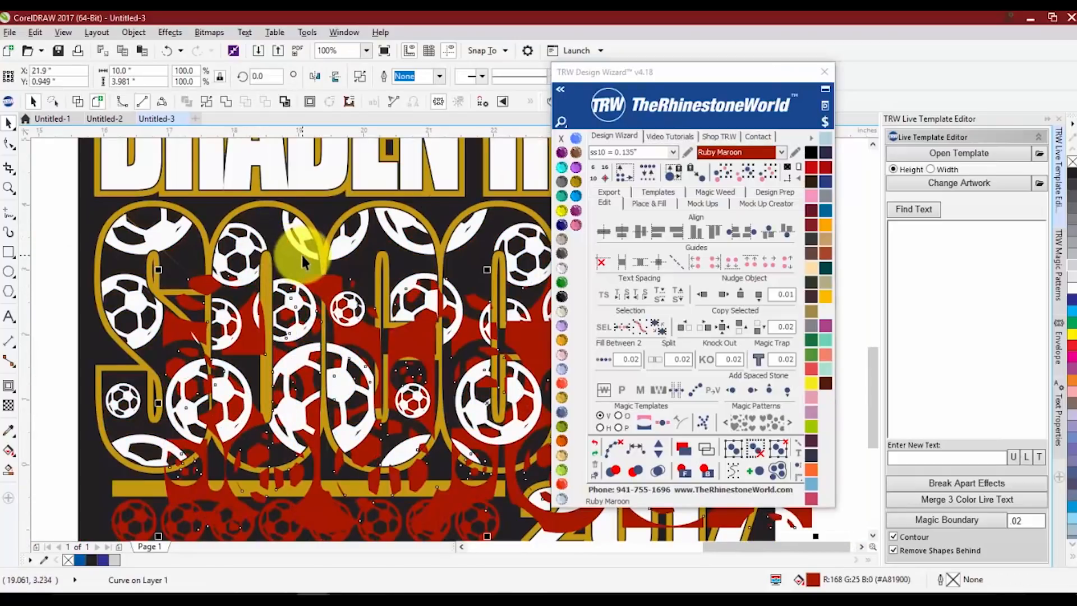
scroll(190, 303, down, 2)
click(92, 281)
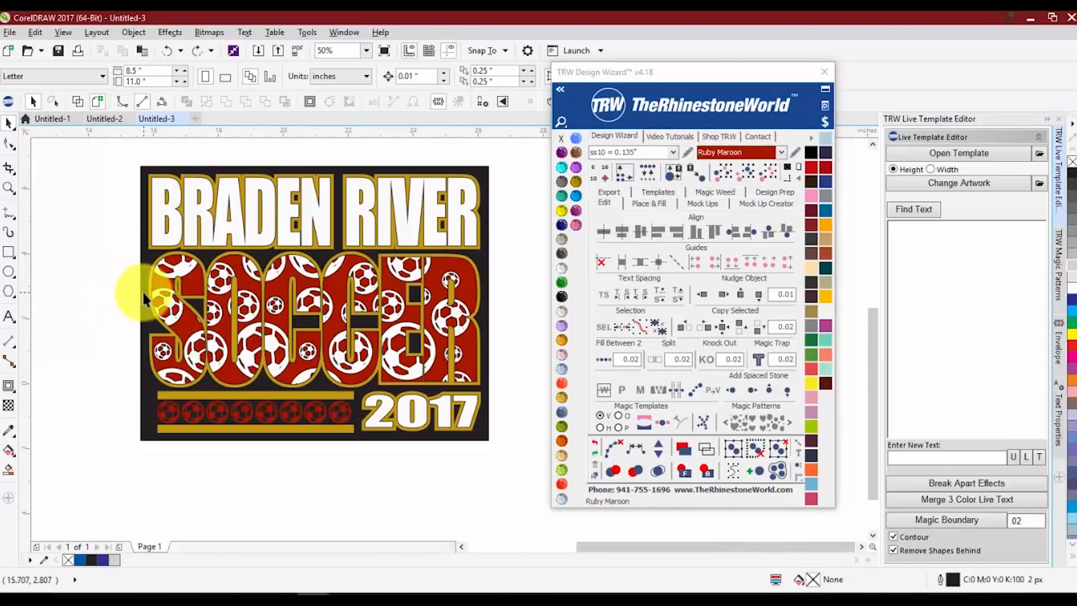